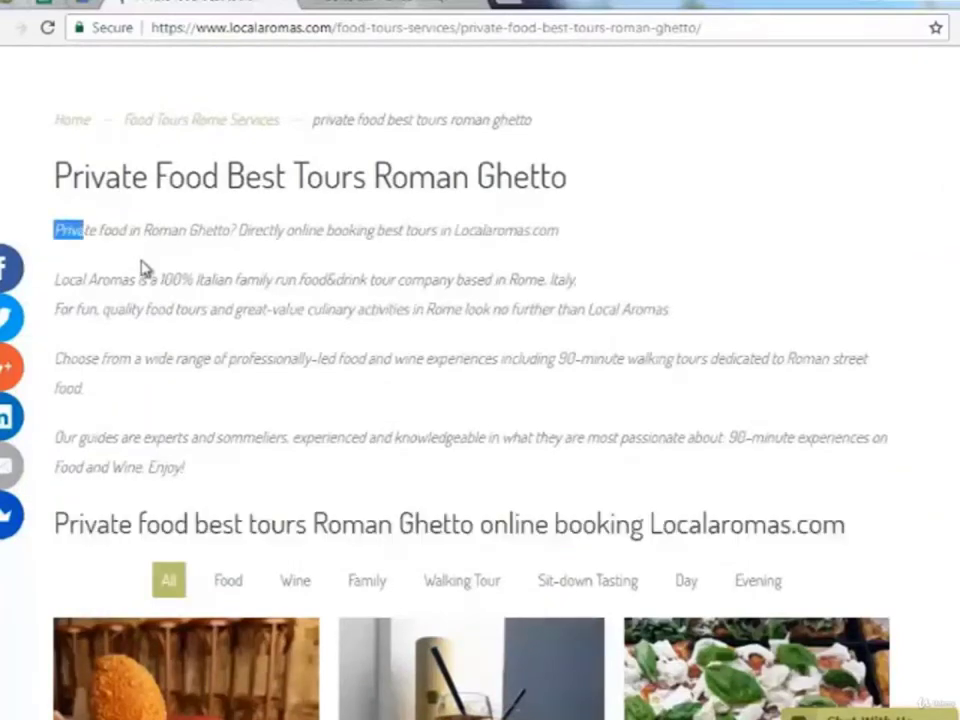
# Step: Inspect the HTML of the introductory text on the Private Food Best Tours Roman Ghetto page
pyautogui.rightClick(141, 310)
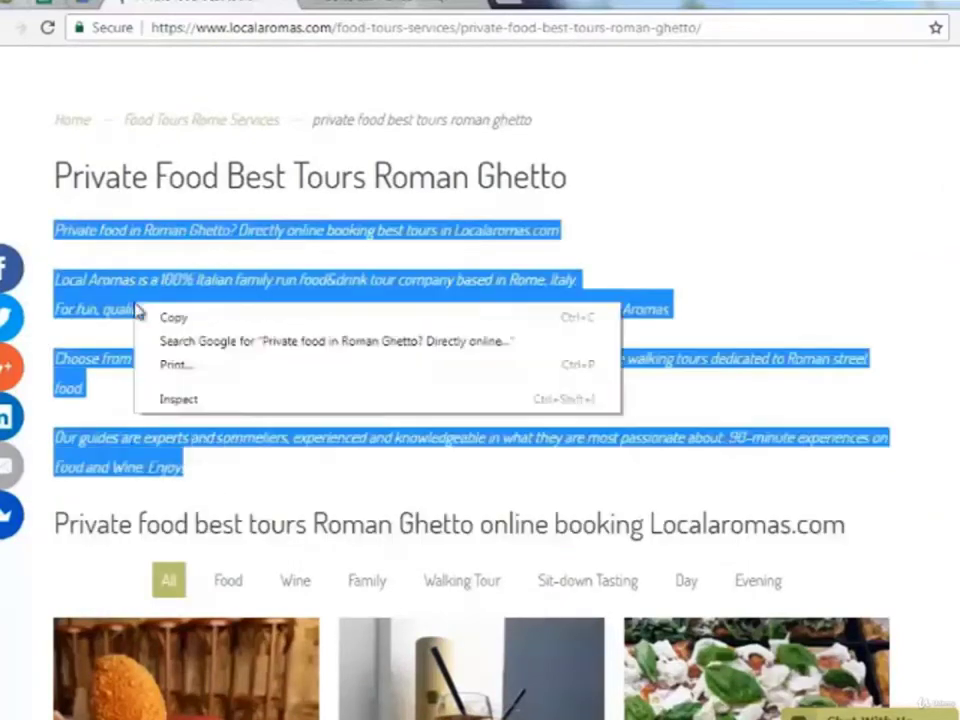
pyautogui.click(187, 411)
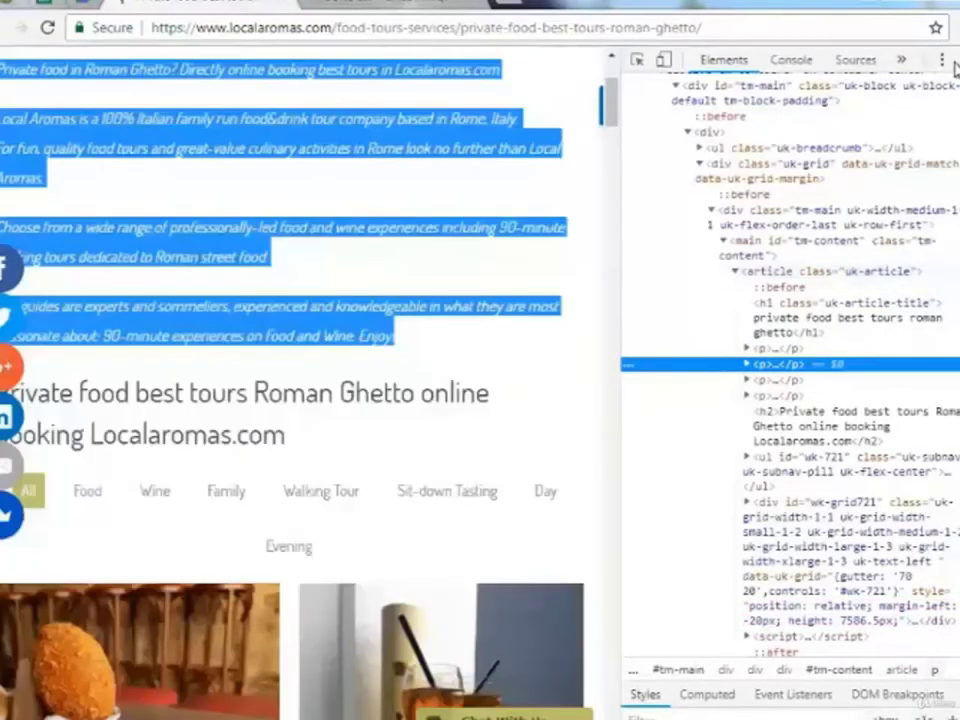
pyautogui.press('F12')
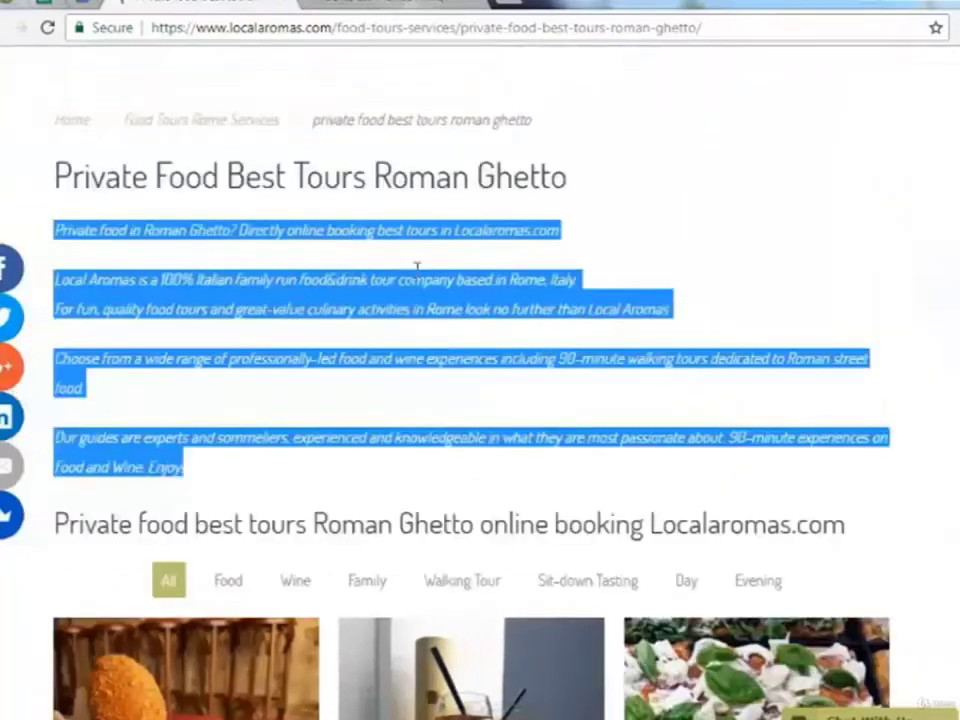
pyautogui.click(242, 306)
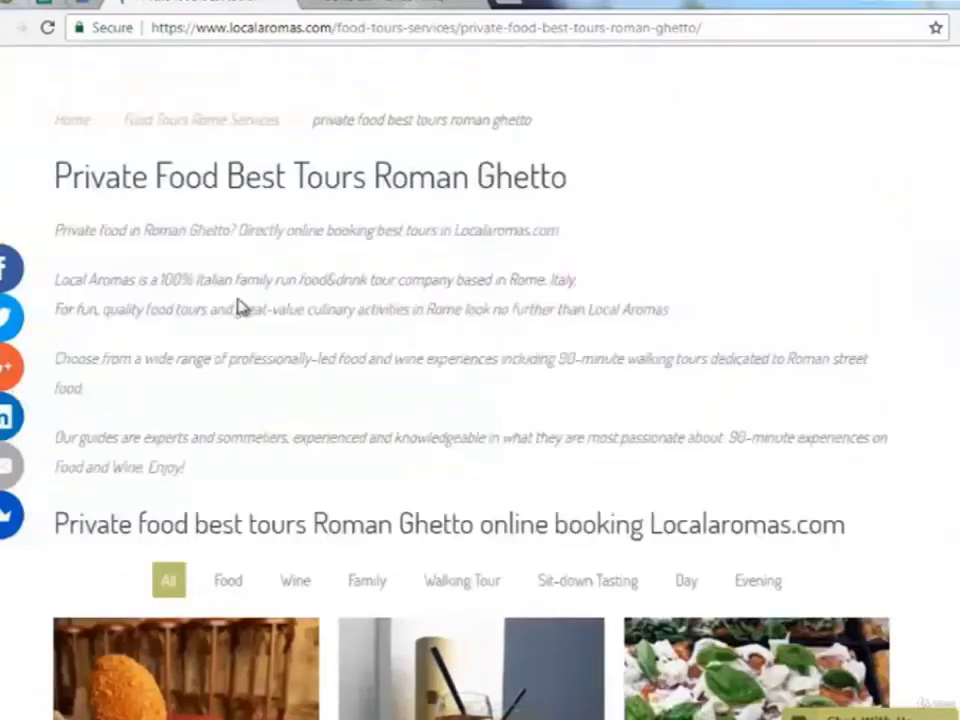
# Step: Switch to the Bortoletti WordPress site and create a new page titled TEMPLATE SEO
pyautogui.click(362, 6)
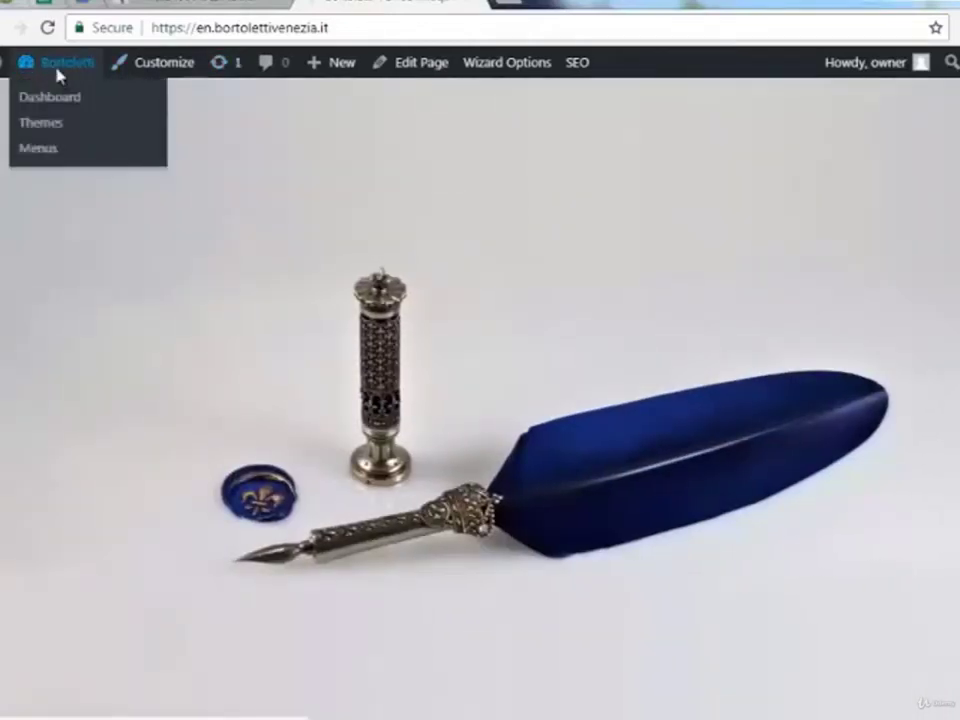
pyautogui.click(58, 76)
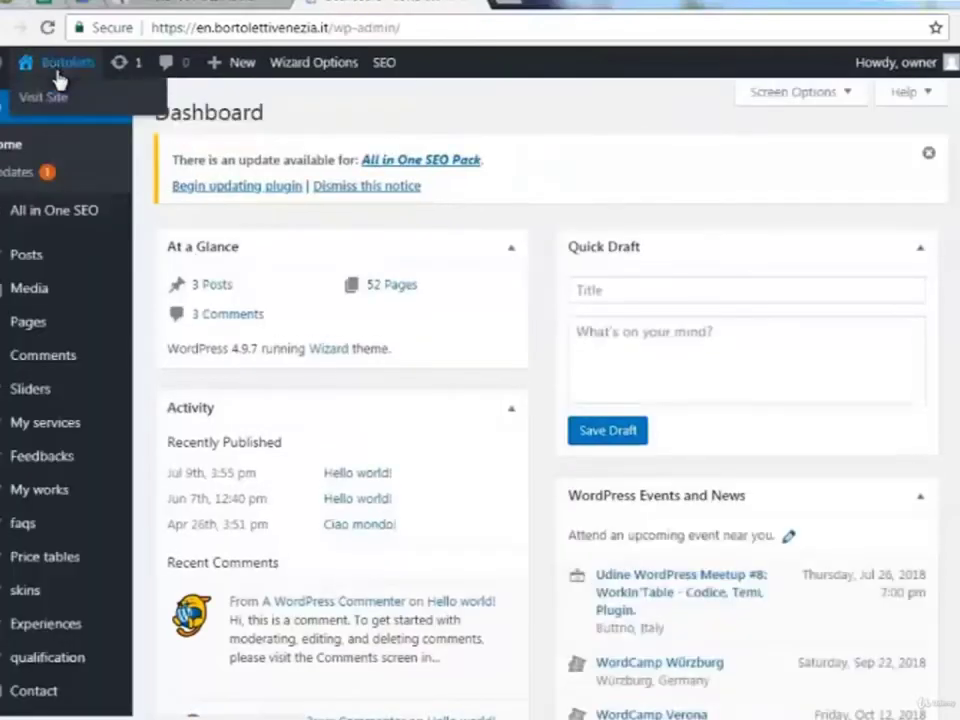
pyautogui.moveTo(34, 333)
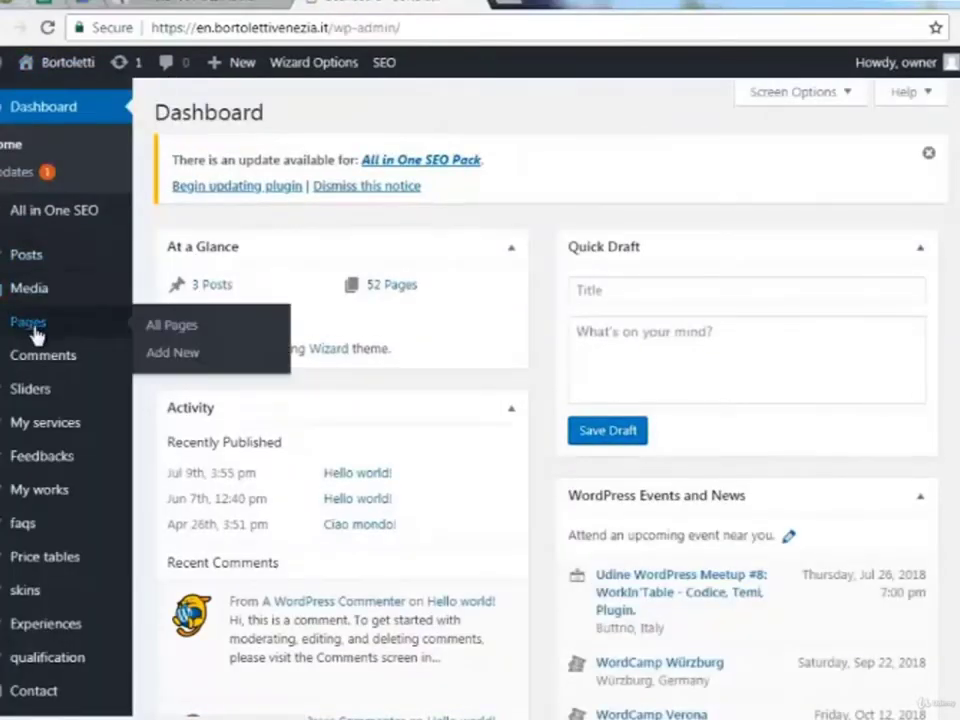
pyautogui.click(162, 358)
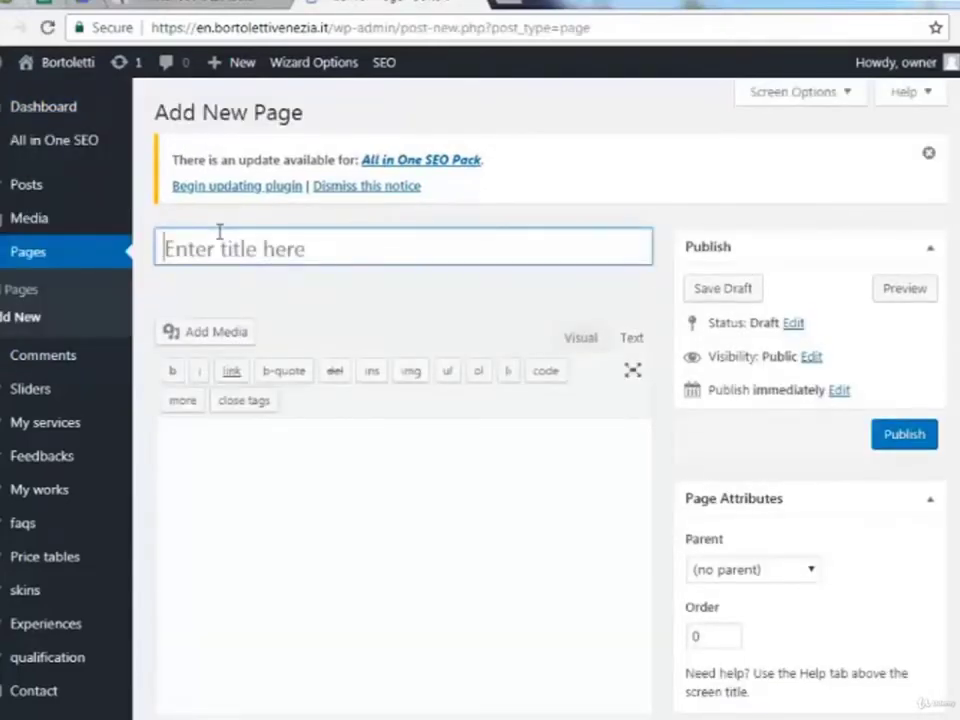
pyautogui.write('TEMP')
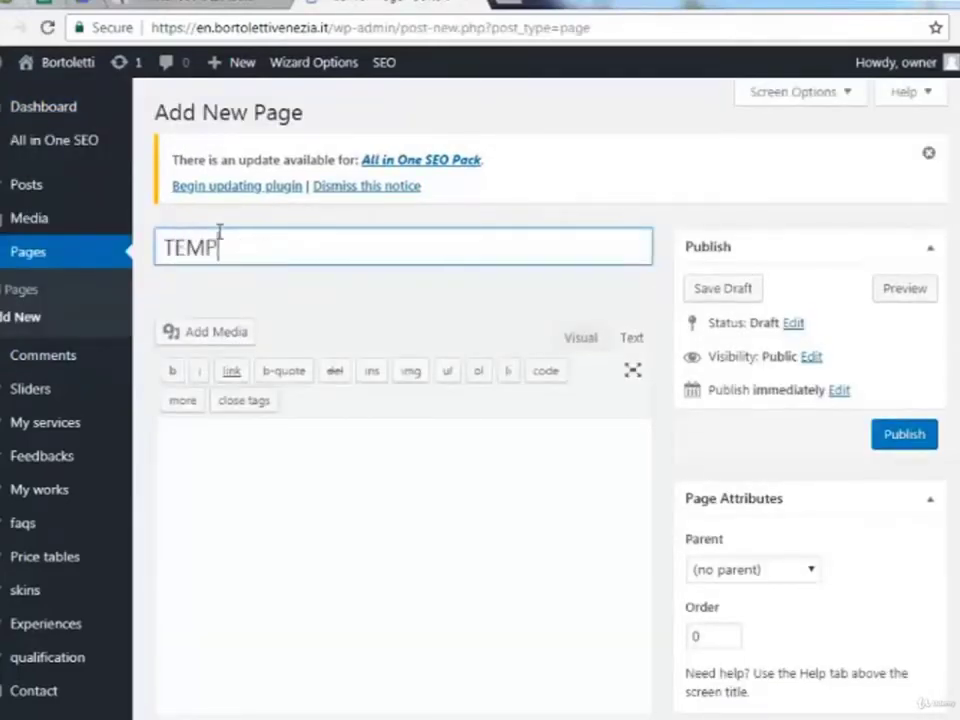
pyautogui.write('LATE SEO')
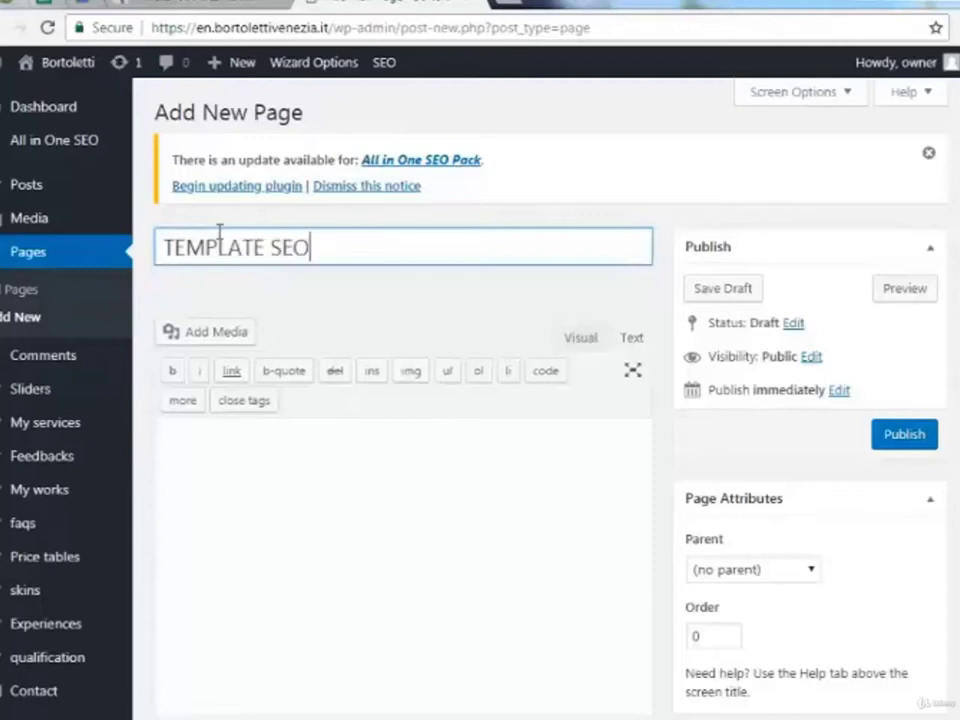
pyautogui.press('Return')
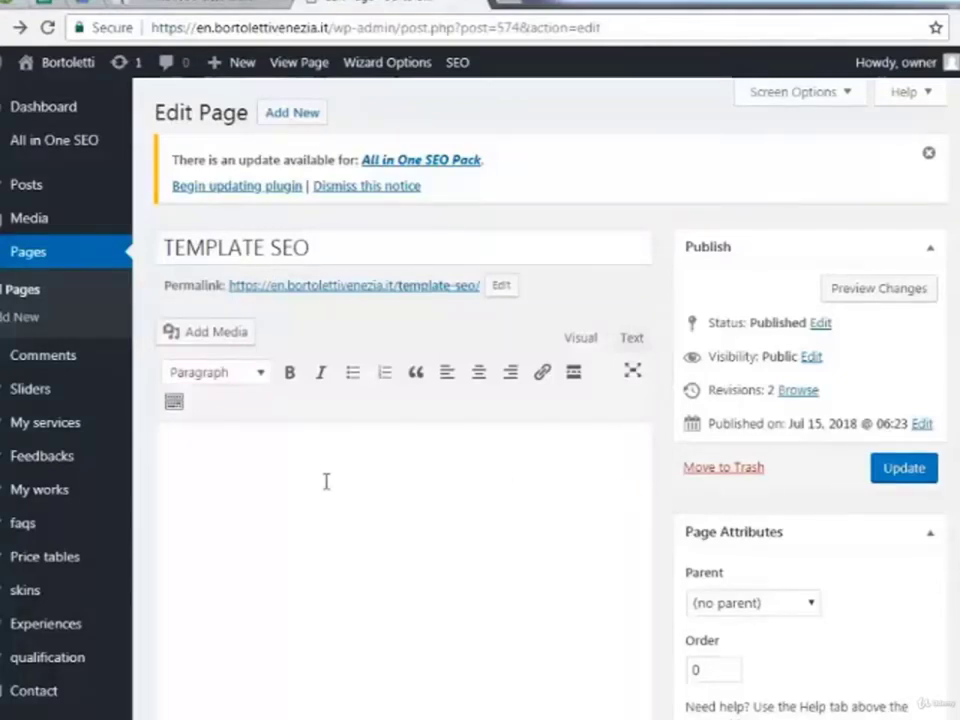
# Step: Write the lines "This is my H1", "This is my H2" and "This is my P" in the page body and format the first as Heading 1
pyautogui.click(211, 457)
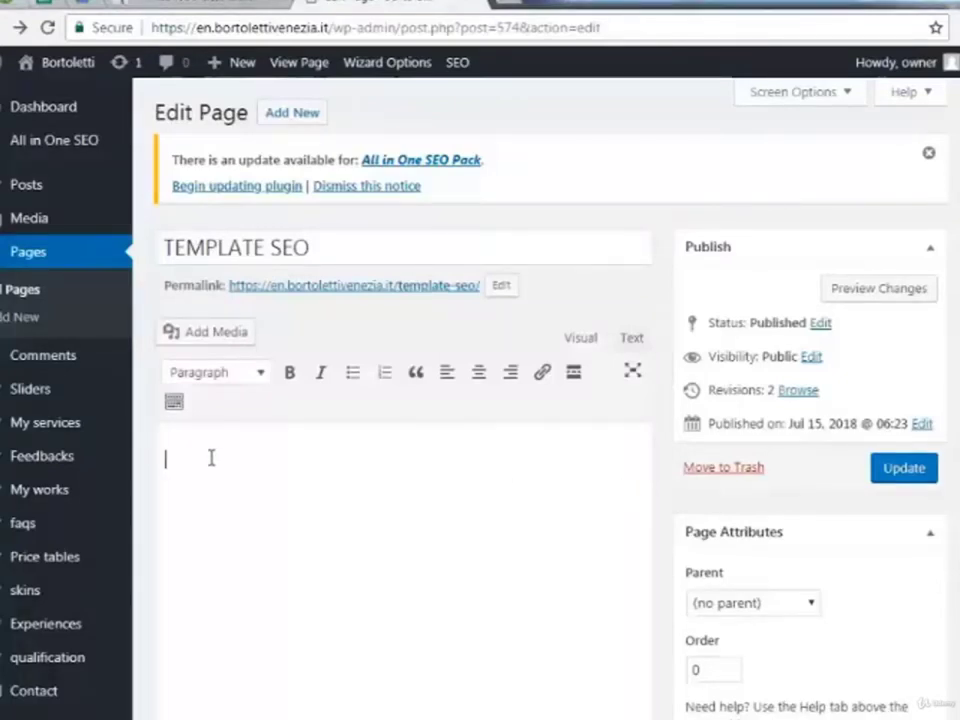
pyautogui.write('This is my H1 This is my H2 This is my P')
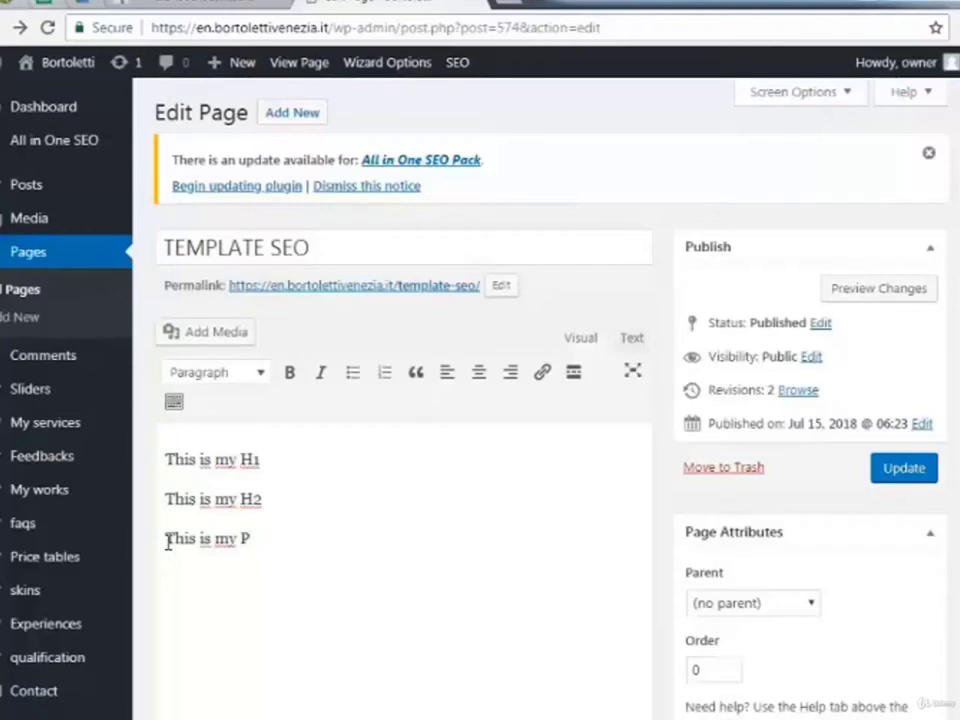
pyautogui.click(169, 458)
pyautogui.moveTo(172, 458); pyautogui.dragTo(259, 458)
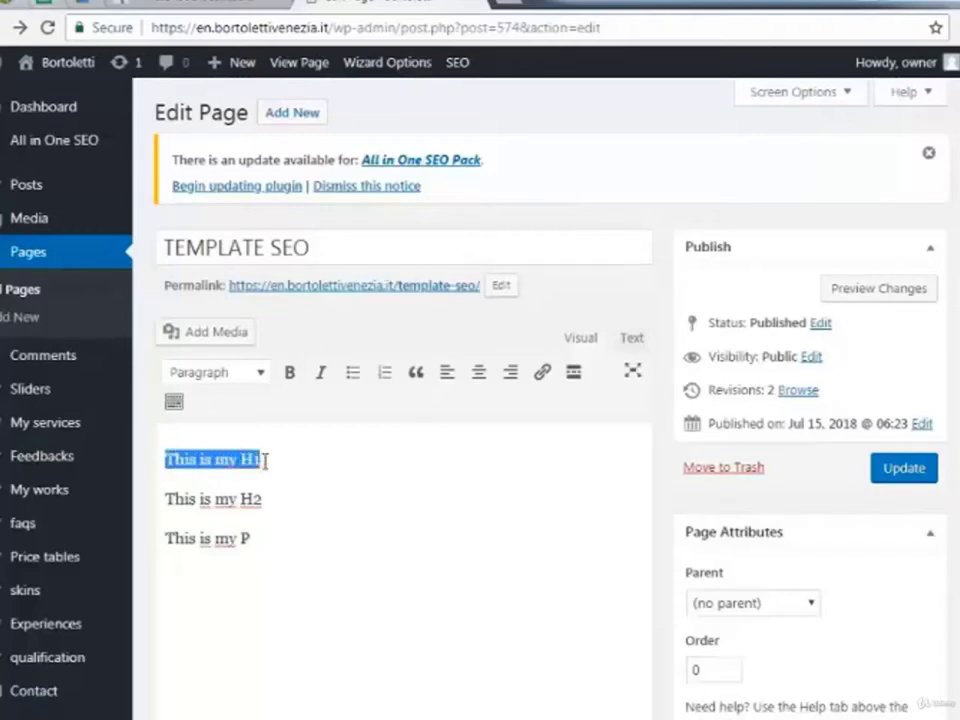
pyautogui.click(233, 383)
pyautogui.click(223, 455)
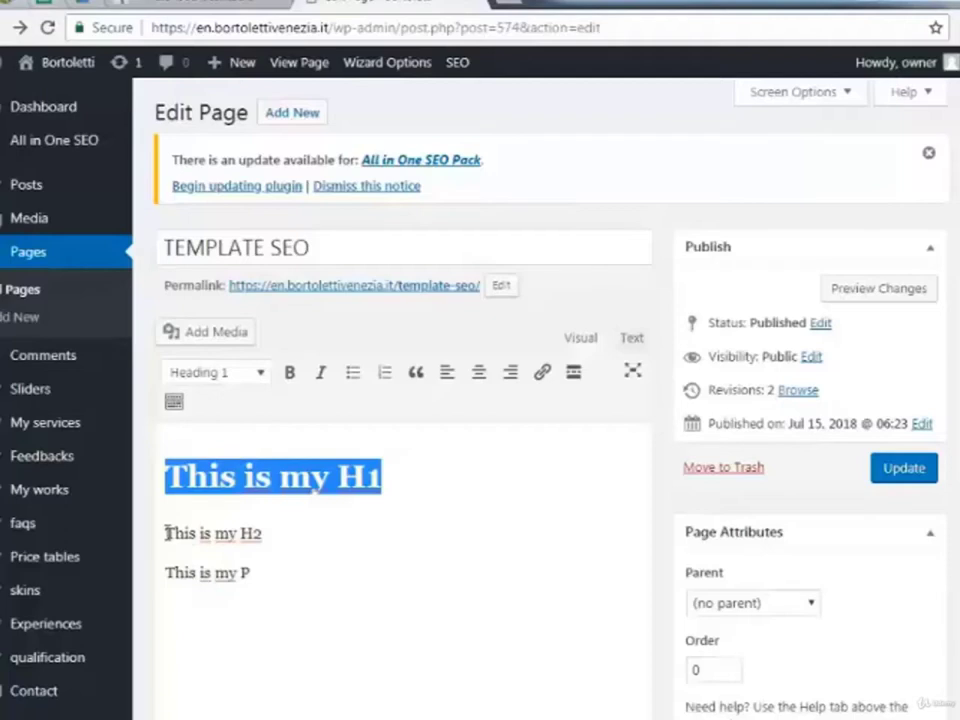
# Step: Format the line "This is my H2" as Heading 2 and update the page
pyautogui.moveTo(166, 533); pyautogui.dragTo(266, 534)
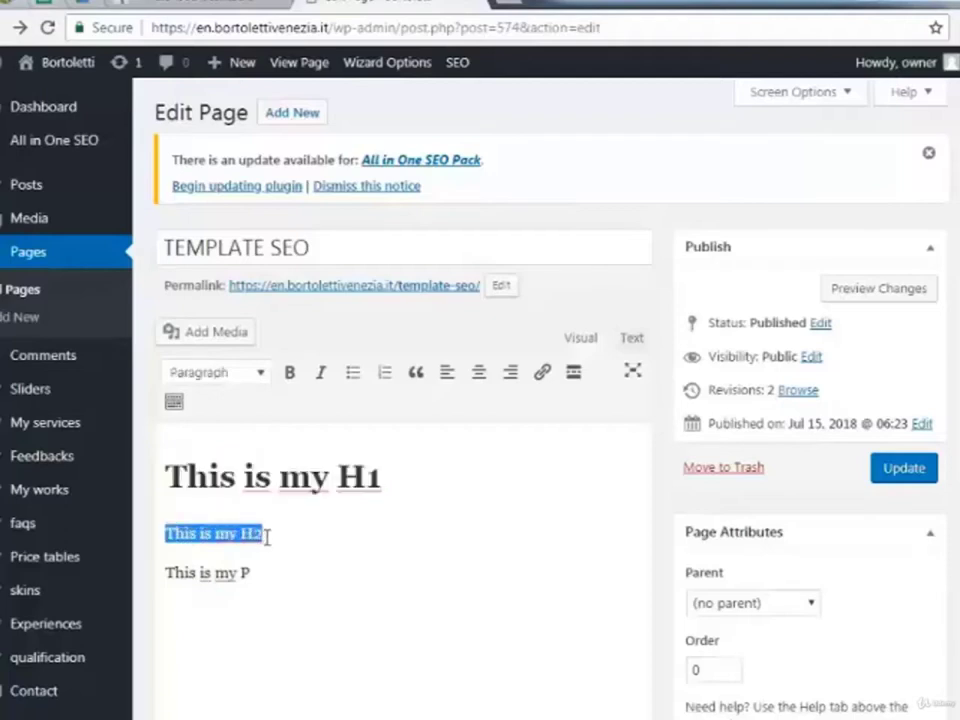
pyautogui.click(215, 372)
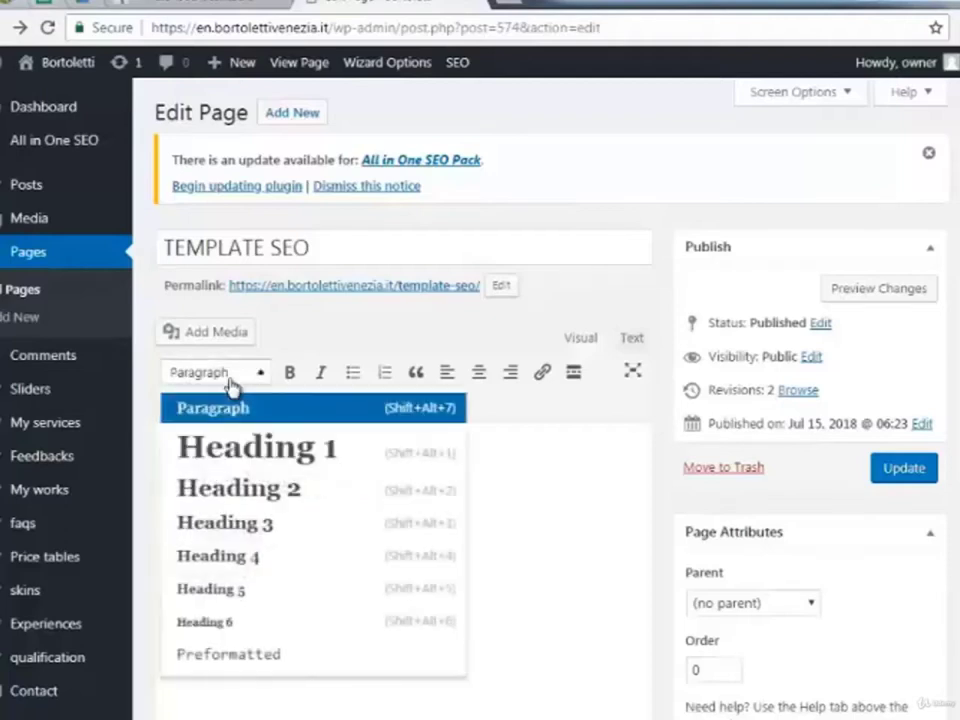
pyautogui.click(208, 500)
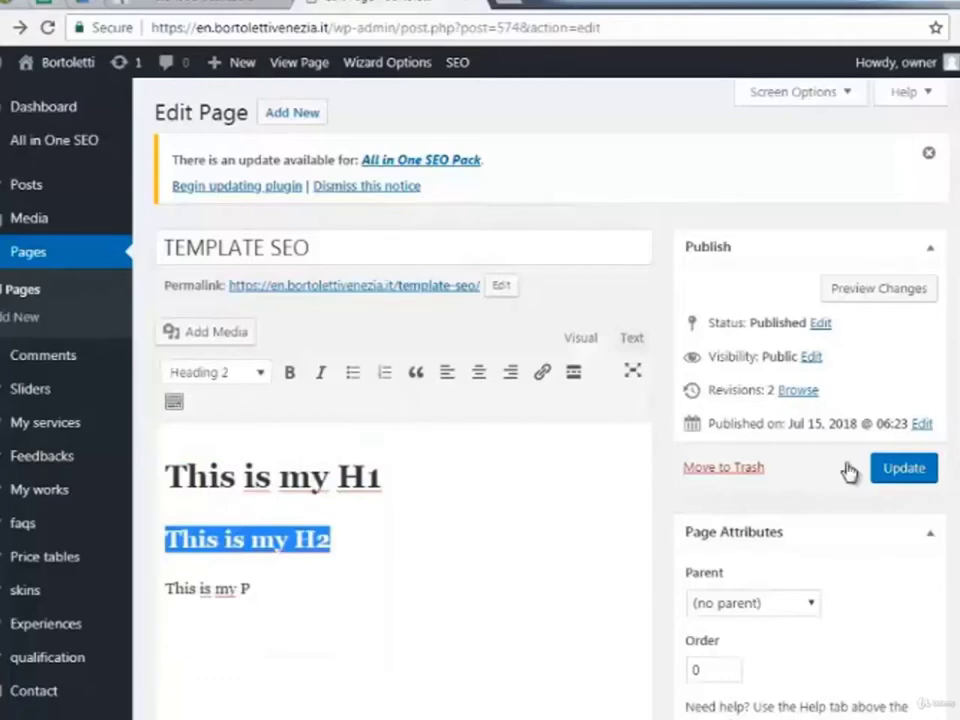
pyautogui.click(918, 478)
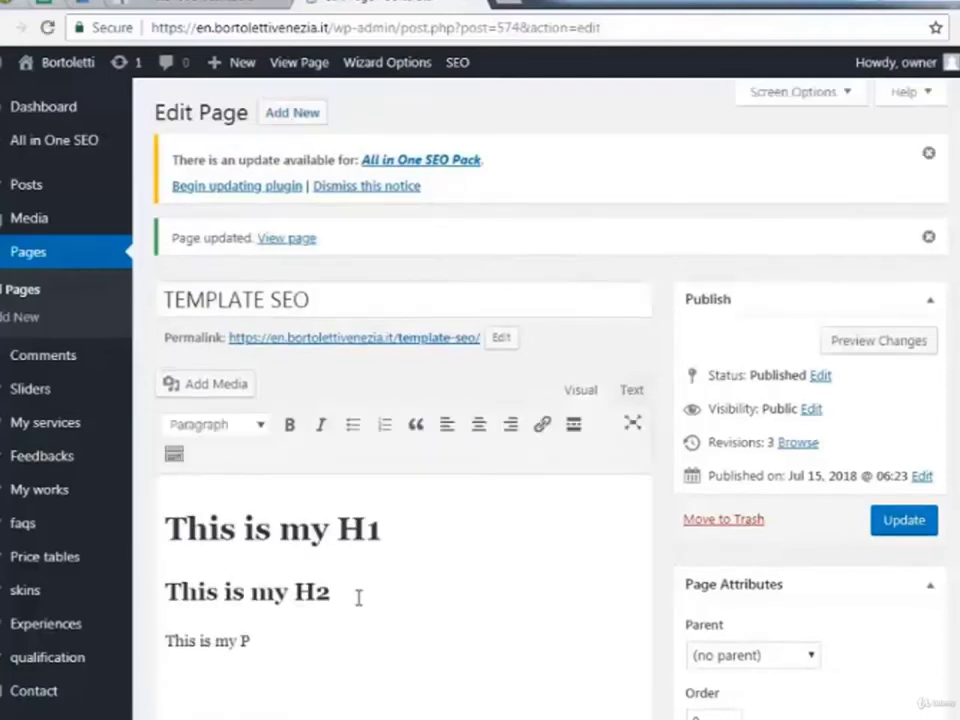
# Step: View the published page and inspect the HTML tag of the "This is my H1" heading
pyautogui.click(278, 243)
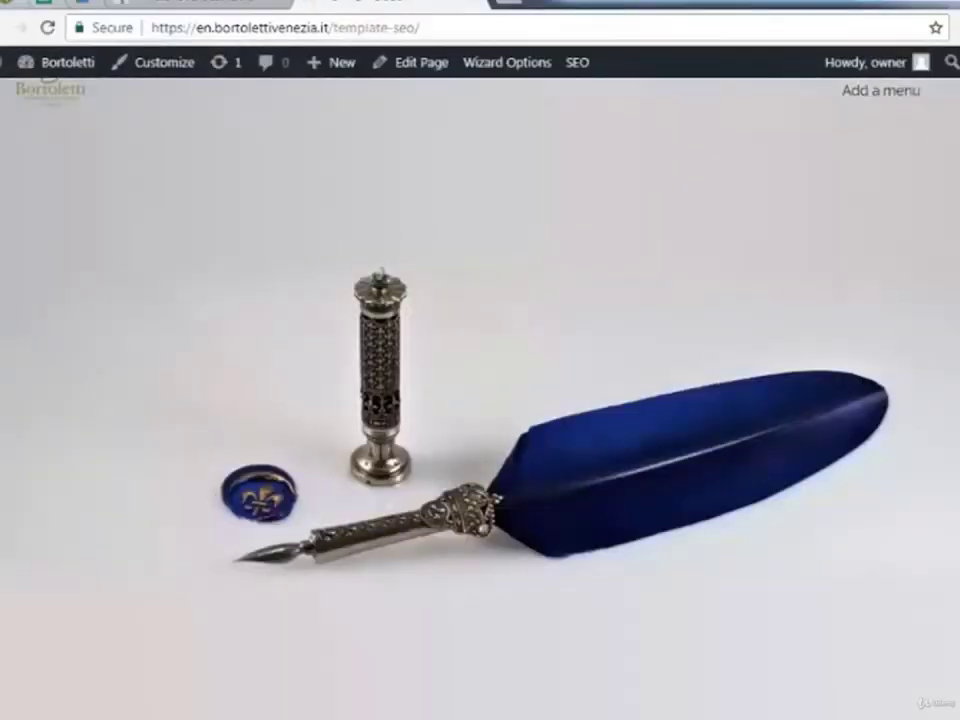
pyautogui.scroll(-15, 480, 400)
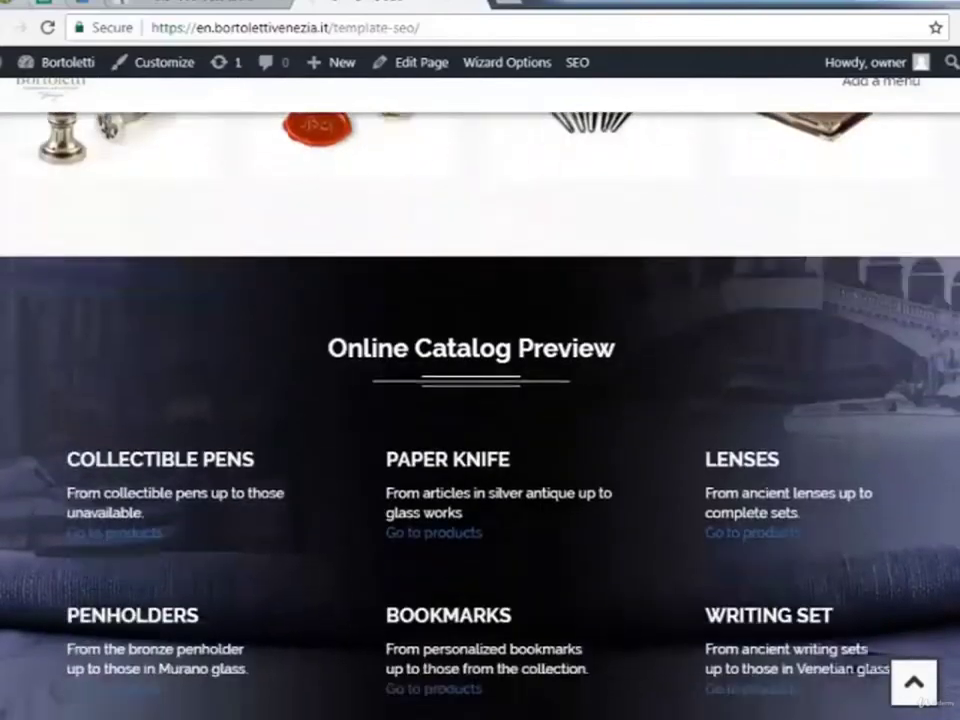
pyautogui.scroll(-10, 480, 400)
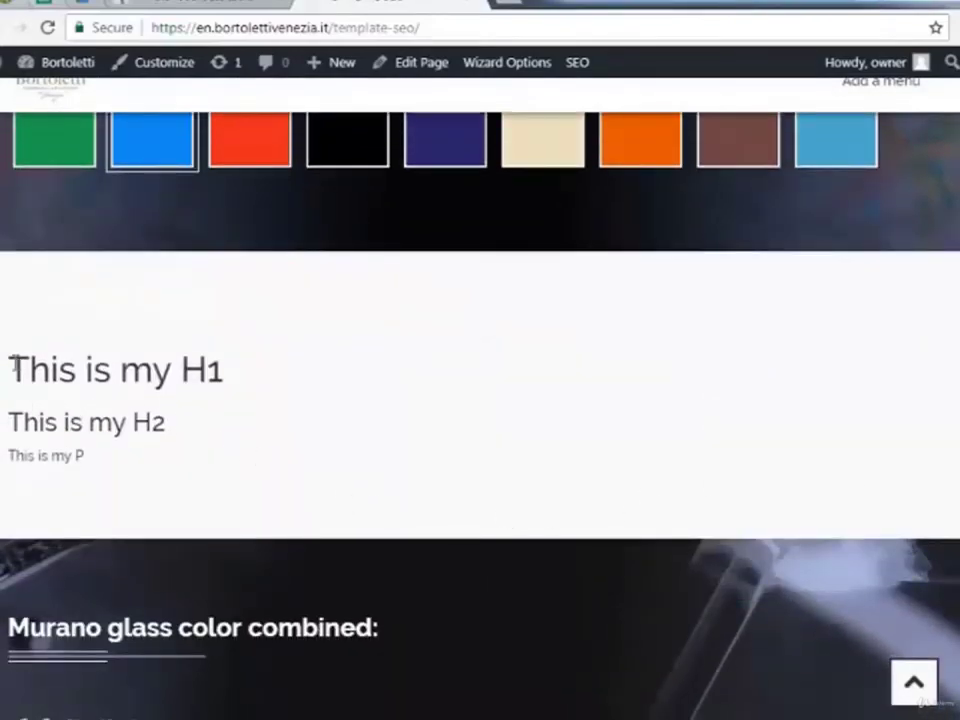
pyautogui.moveTo(13, 368); pyautogui.dragTo(224, 370)
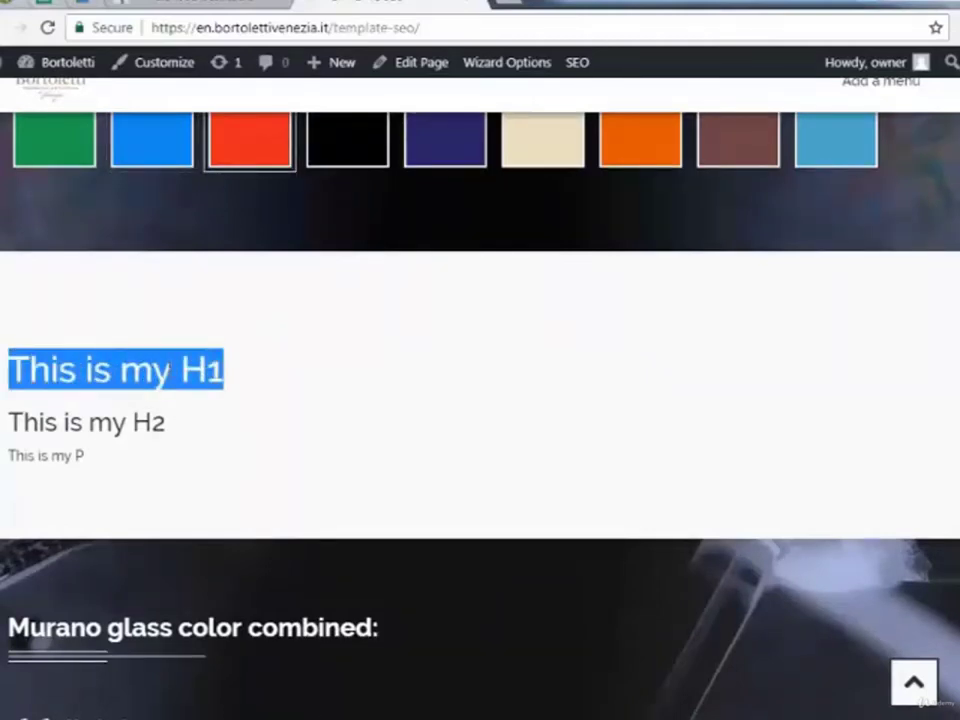
pyautogui.rightClick(170, 372)
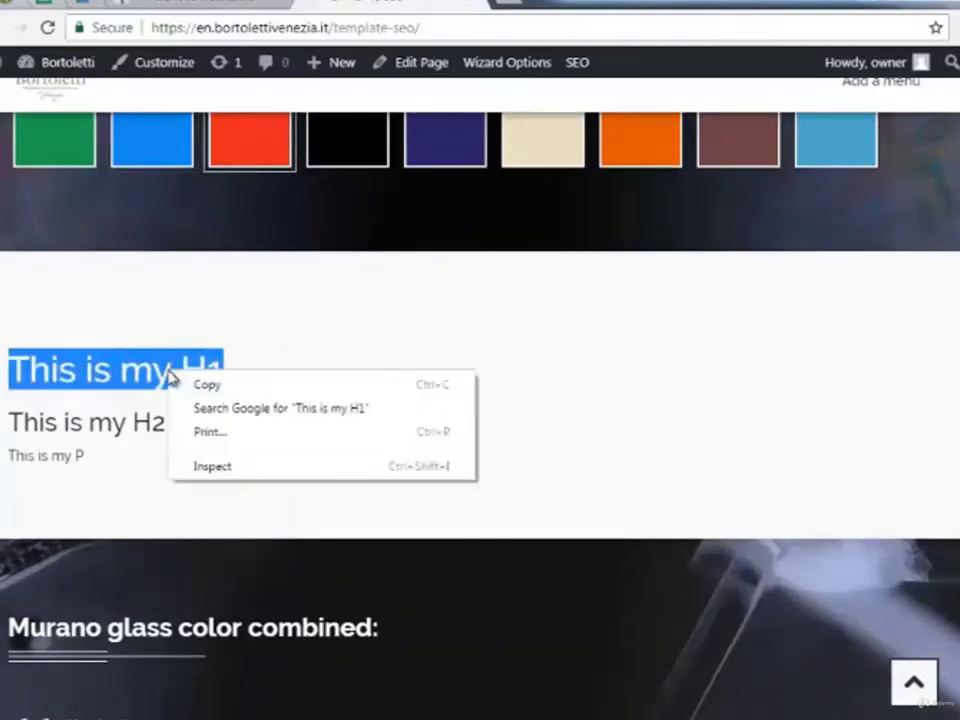
pyautogui.click(212, 474)
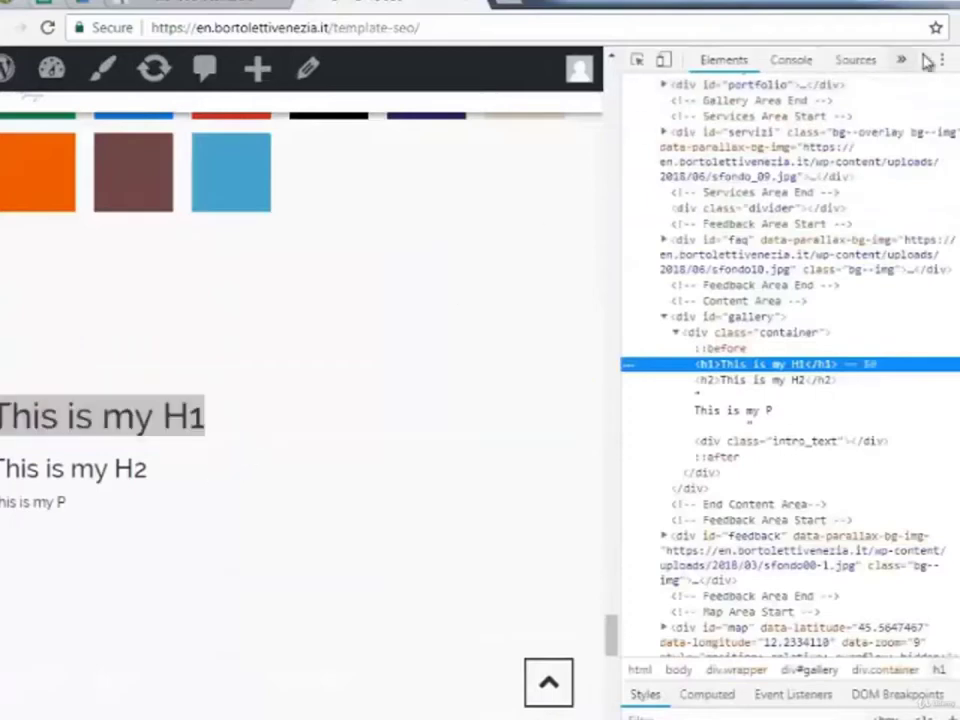
pyautogui.click(955, 62)
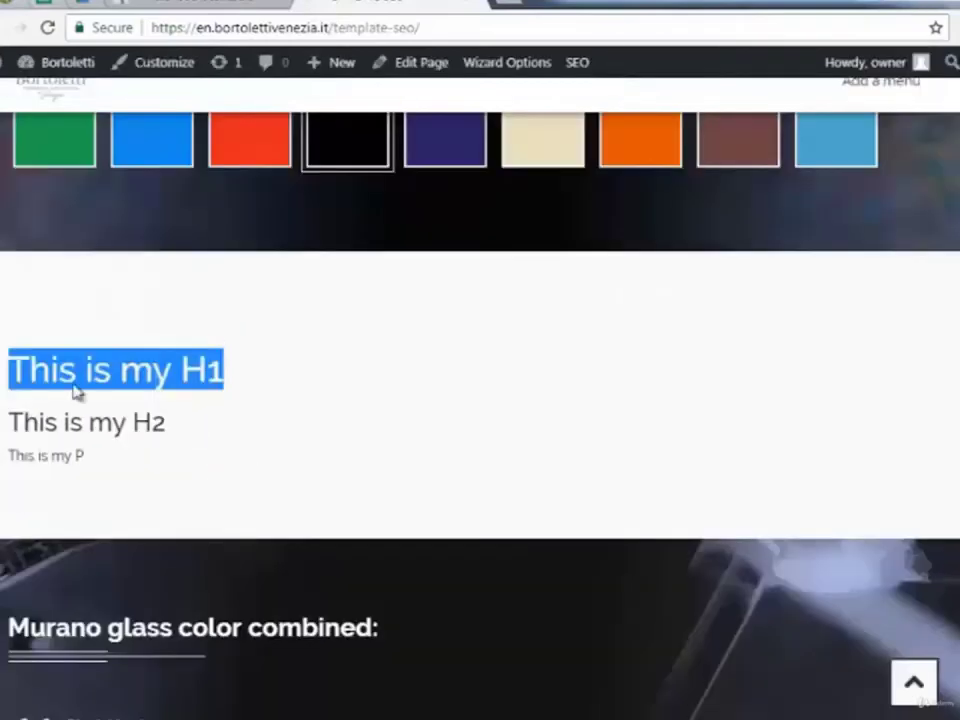
# Step: Inspect the HTML tag of the "This is my H2" heading on the published page
pyautogui.moveTo(10, 421); pyautogui.dragTo(168, 422)
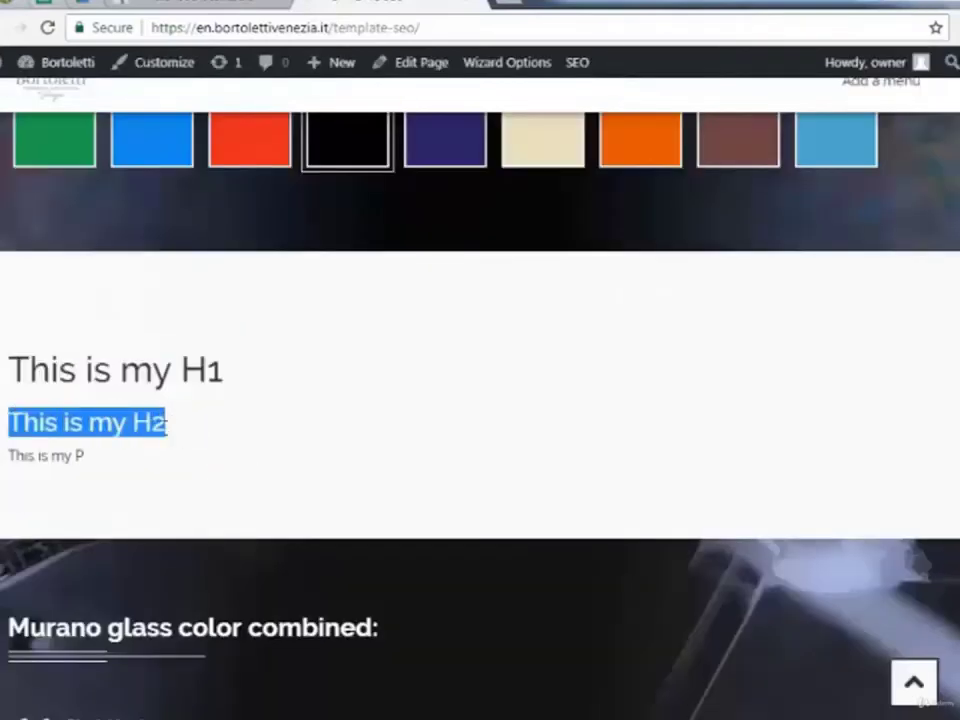
pyautogui.rightClick(140, 432)
pyautogui.click(182, 526)
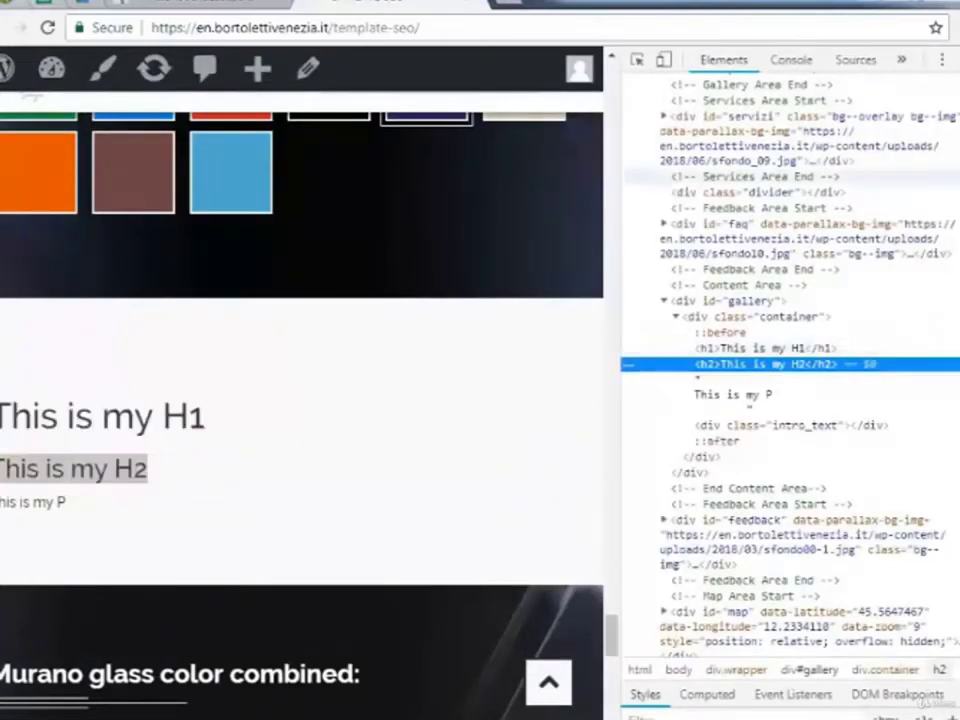
pyautogui.press('F12')
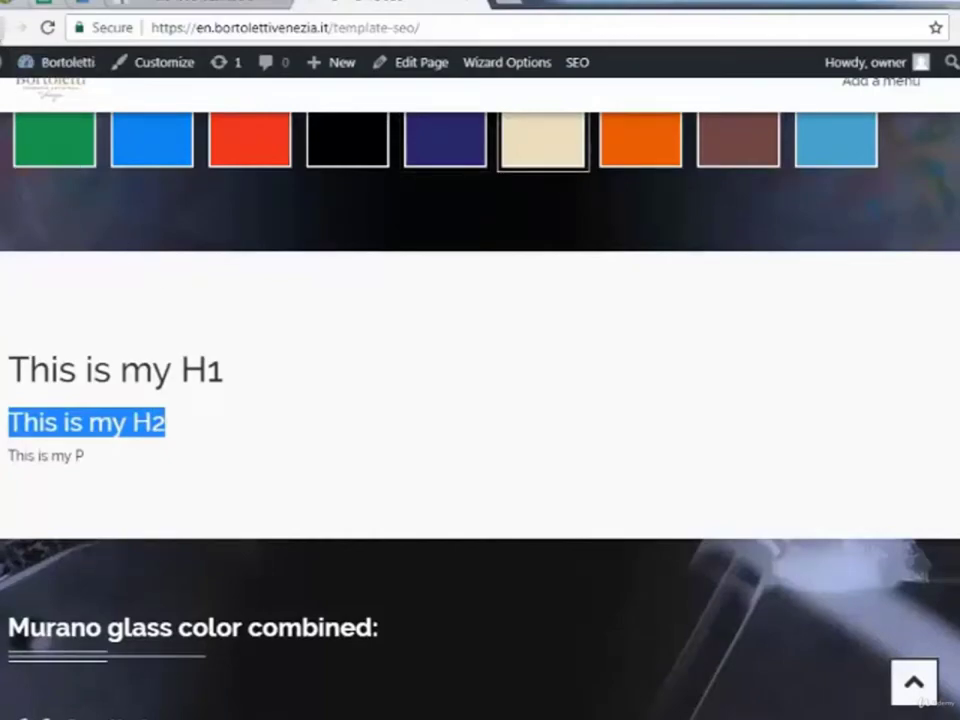
# Step: Return to the TEMPLATE SEO page editor and delete all of the body content
pyautogui.hotkey('alt', 'Left')
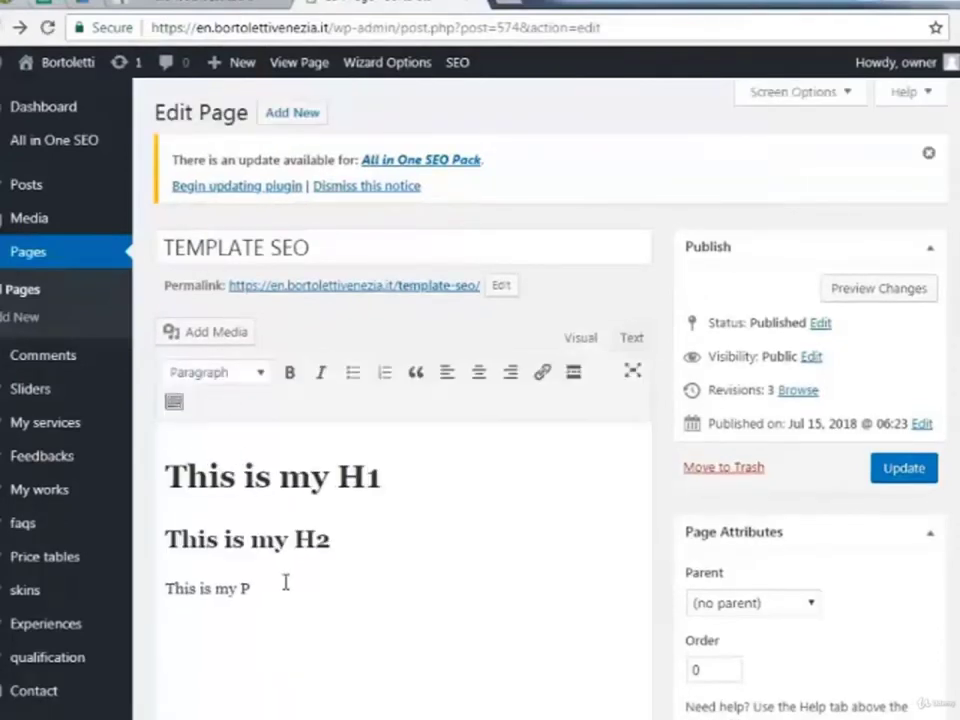
pyautogui.hotkey('ctrl', 'a')
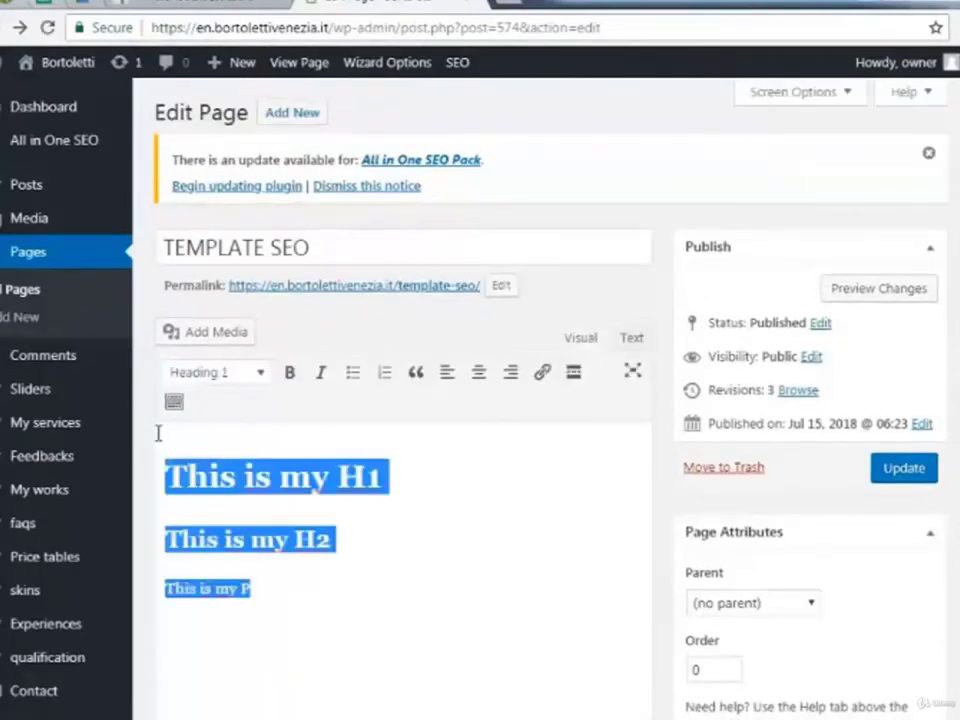
pyautogui.press('BackSpace')
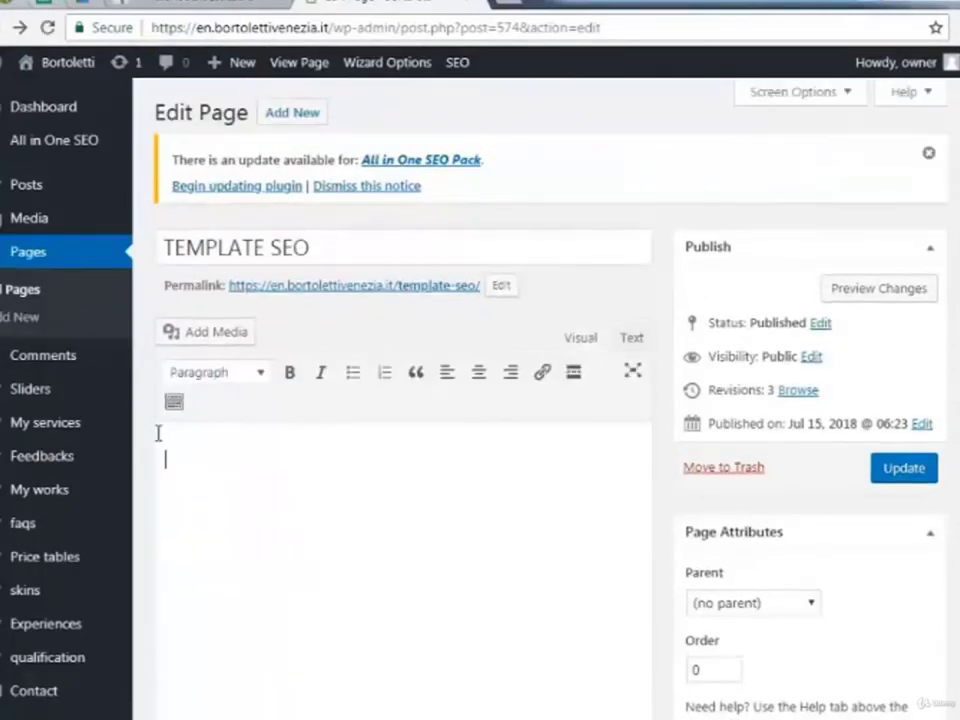
# Step: Write "This is my H1", "This is my H2" and "This is my P", separated by blank lines, in the editor's HTML text mode
pyautogui.click(632, 340)
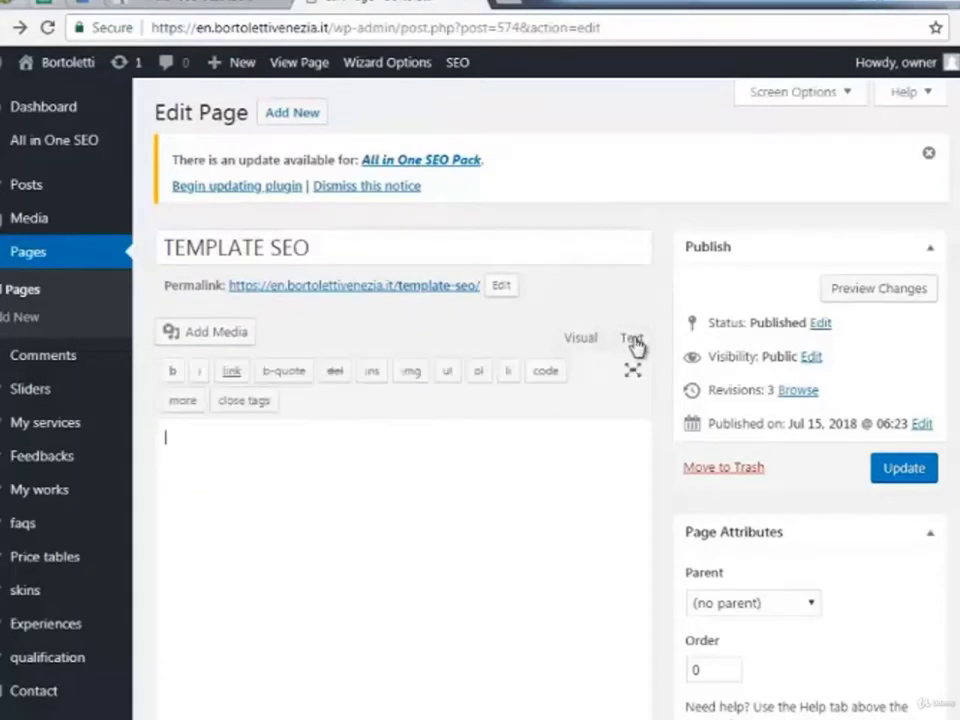
pyautogui.click(200, 493)
pyautogui.write('This is my H1  This is my H2  This is my P')
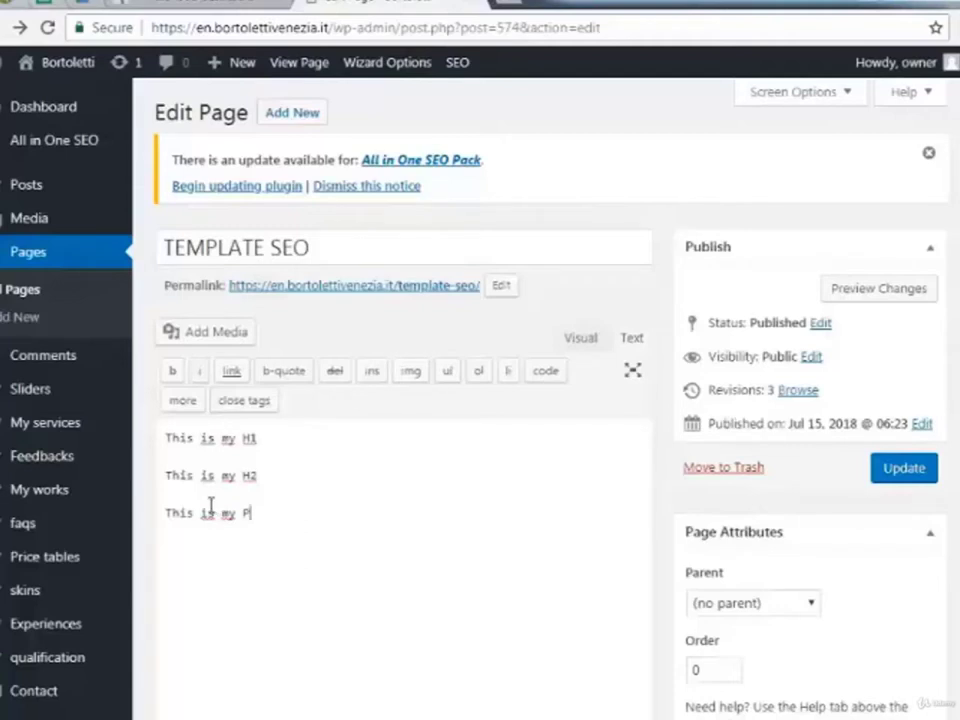
# Step: Wrap the "This is my H1" line in <h1> and </h1> tags in the page's HTML text
pyautogui.click(164, 437)
pyautogui.write('<h1>')
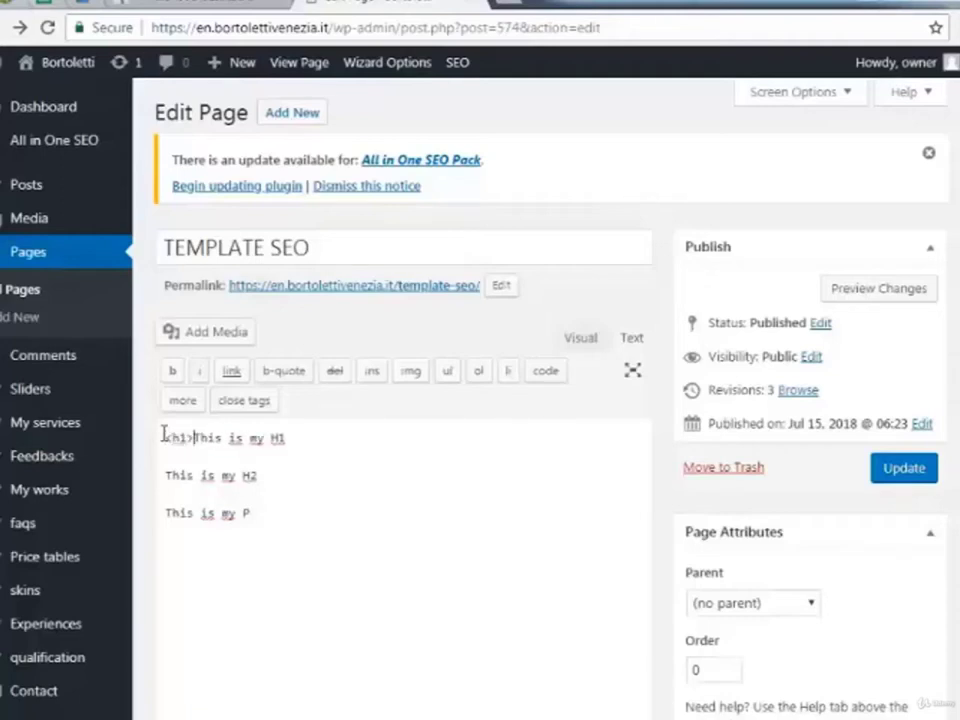
pyautogui.click(295, 440)
pyautogui.write('</h1>')
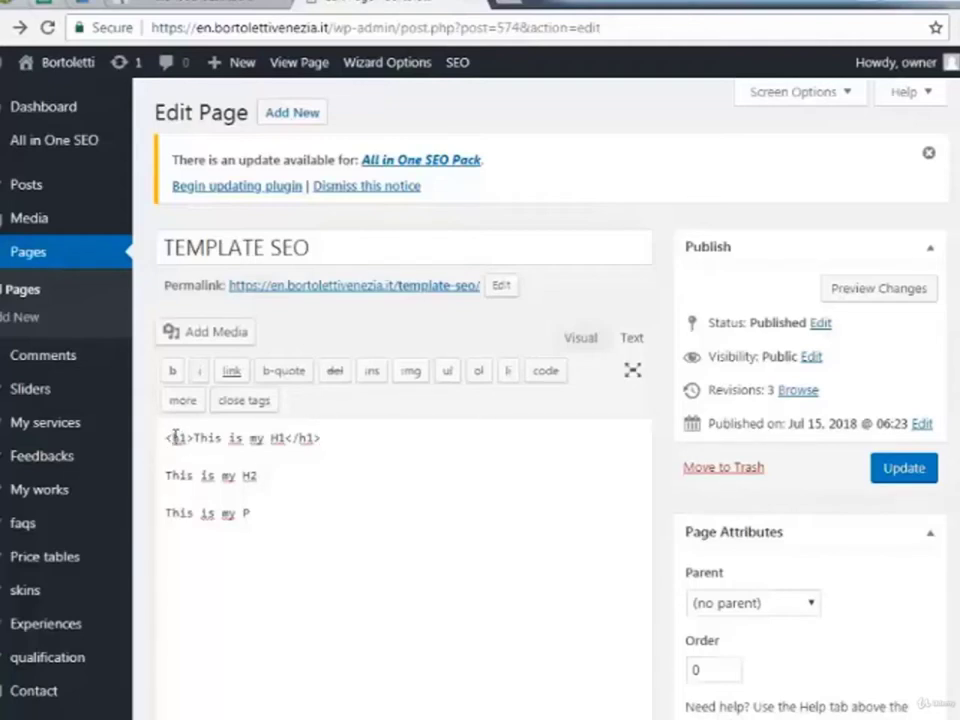
pyautogui.doubleClick(177, 437)
pyautogui.doubleClick(297, 437)
# Step: Enclose the "This is my H2" line in <h2> and </h2> tags
pyautogui.click(166, 476)
pyautogui.write('<h2>')
pyautogui.click(288, 478)
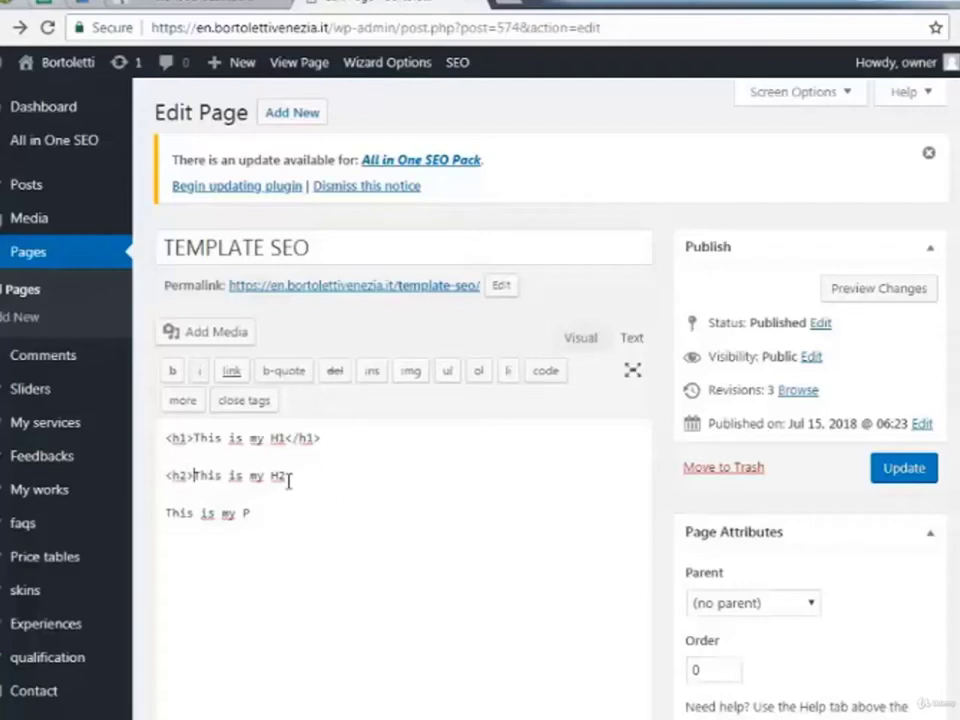
pyautogui.write('</h2>')
# Step: Enclose the "This is my P" line in <p> and </p> tags and update the page
pyautogui.click(165, 512)
pyautogui.write('<')
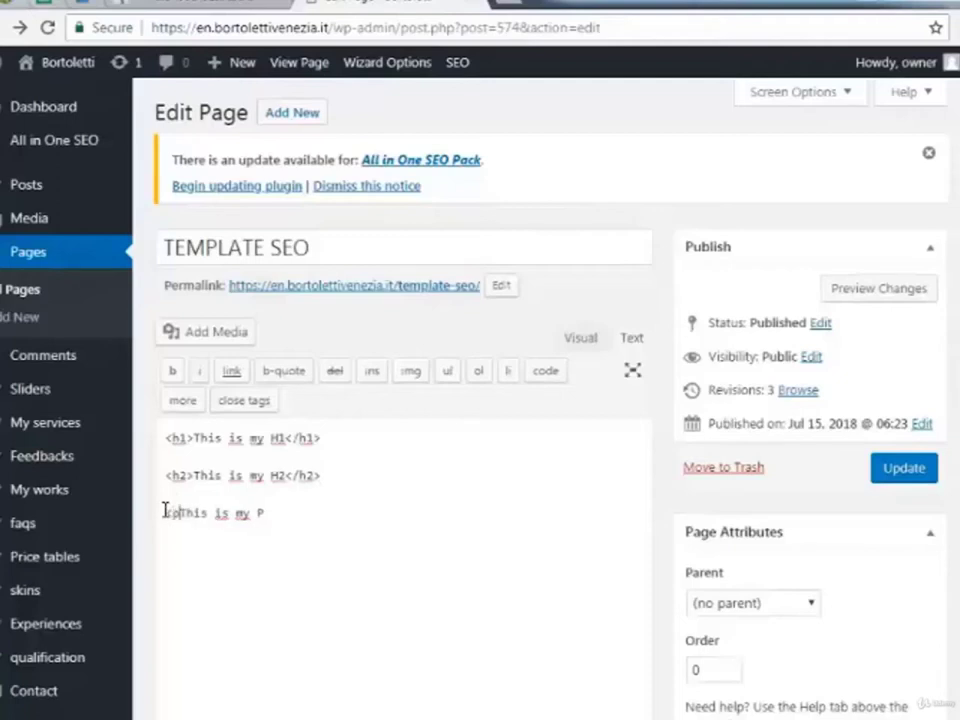
pyautogui.write('p>')
pyautogui.click(281, 514)
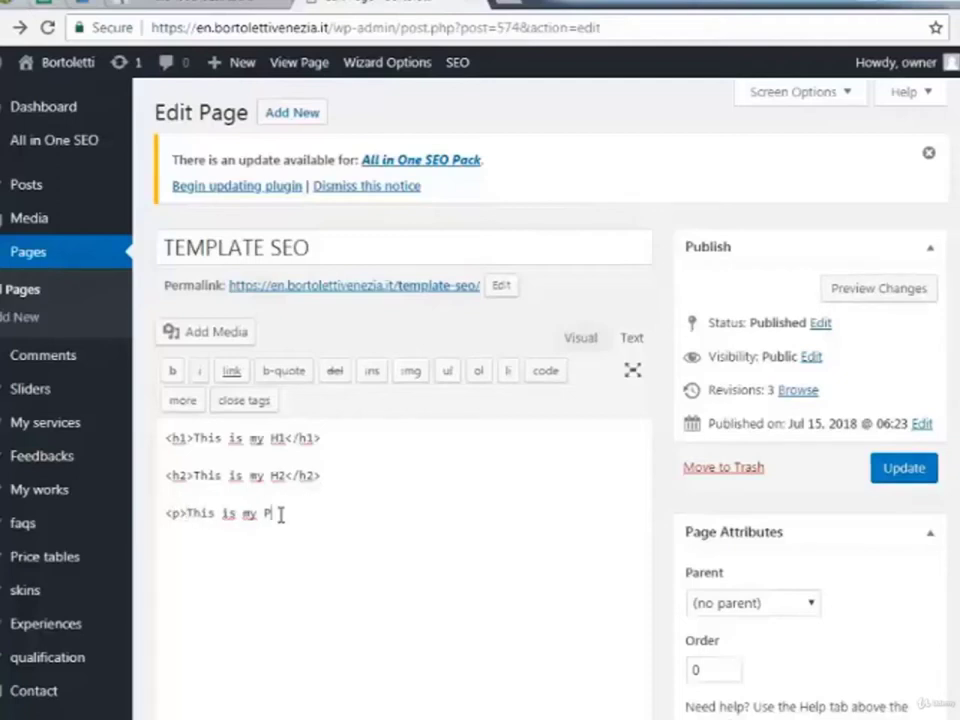
pyautogui.write('</p>')
pyautogui.click(898, 478)
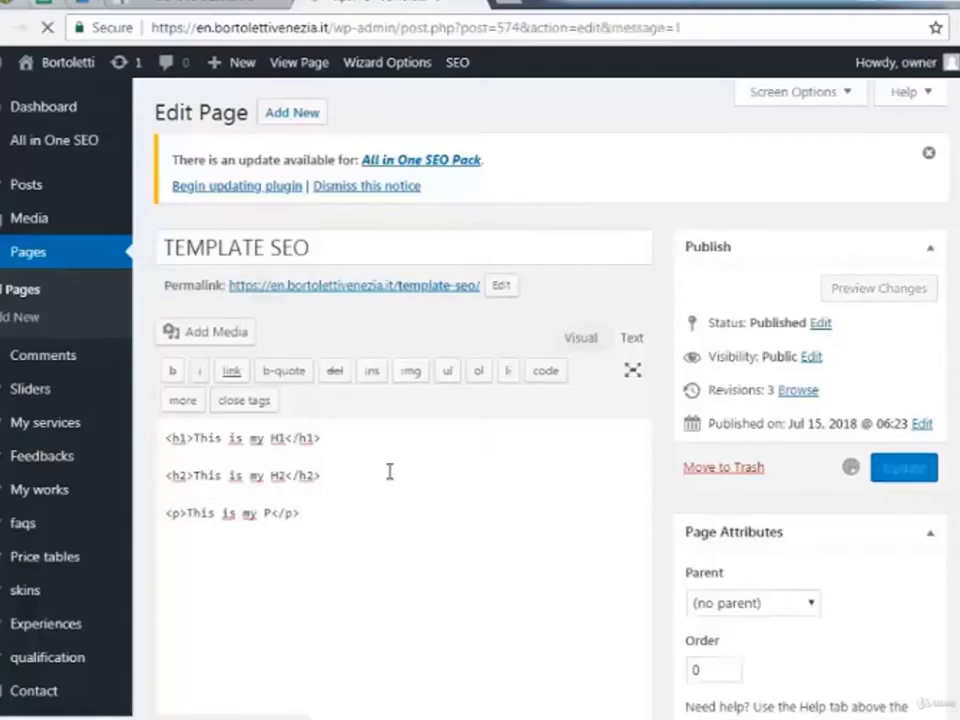
# Step: Check how the tagged lines render in the visual editor and return to the HTML text mode
pyautogui.write('<h1>This is my H2</h1>')
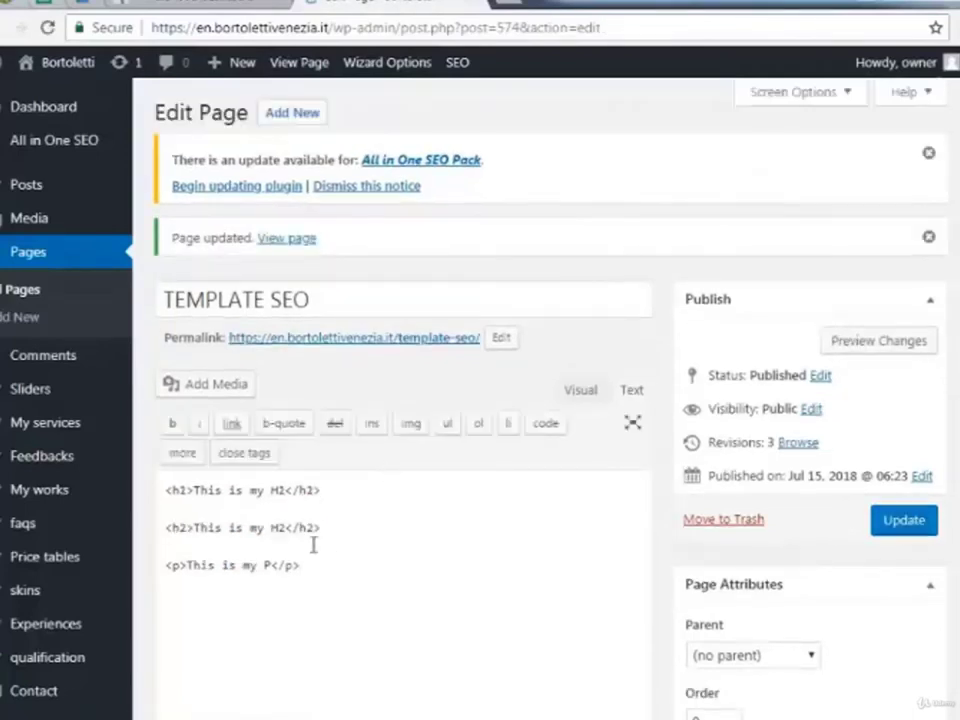
pyautogui.click(581, 392)
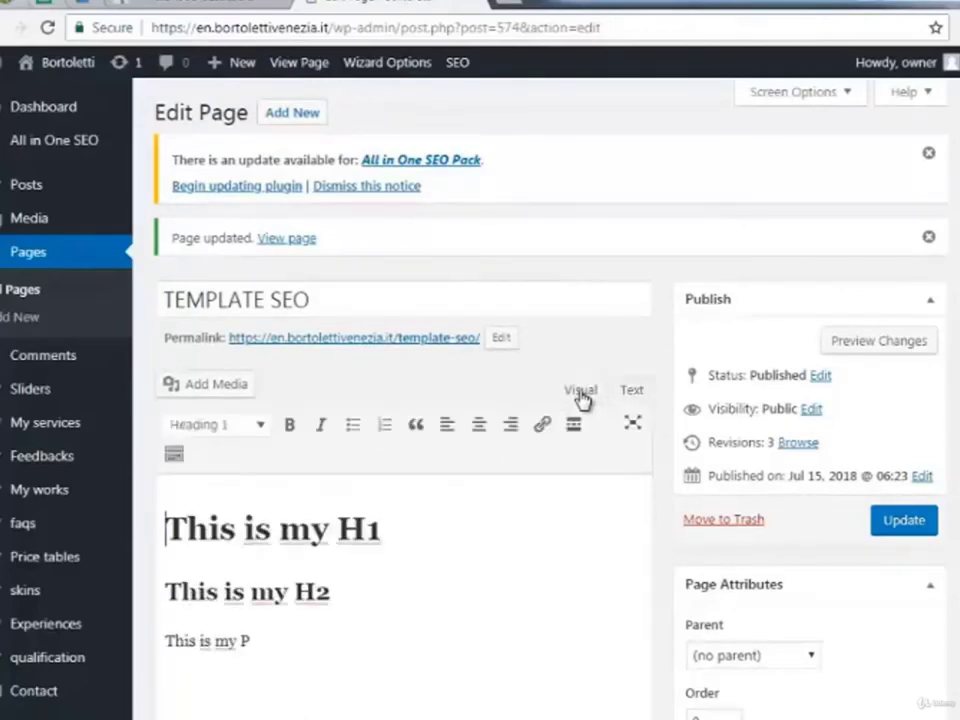
pyautogui.click(631, 393)
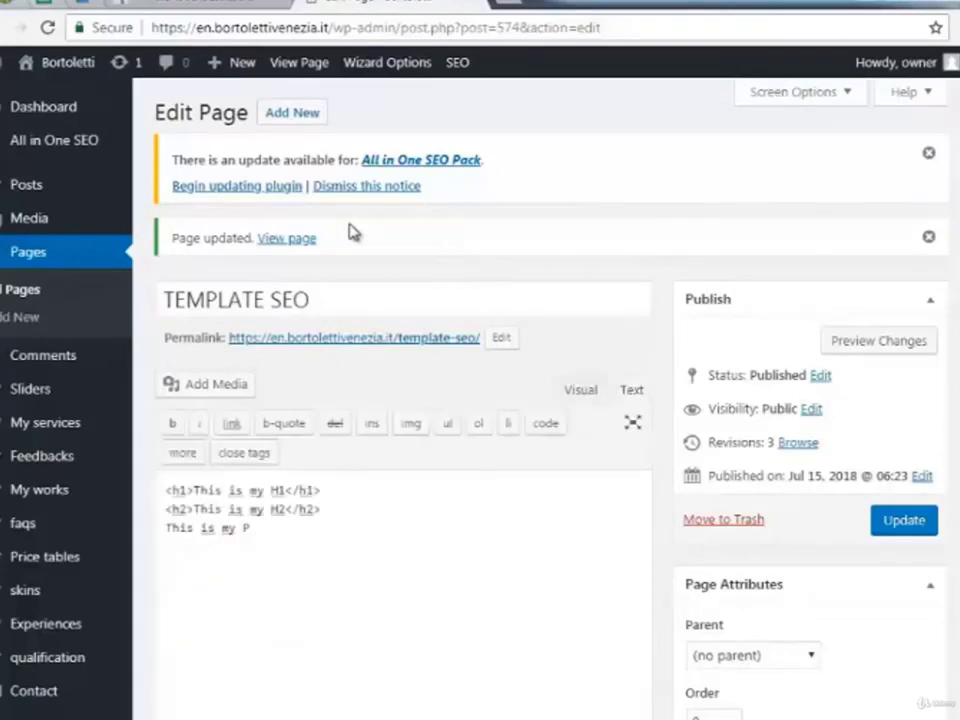
# Step: View the published page and inspect the HTML tag of the "This is my H1" heading
pyautogui.click(287, 240)
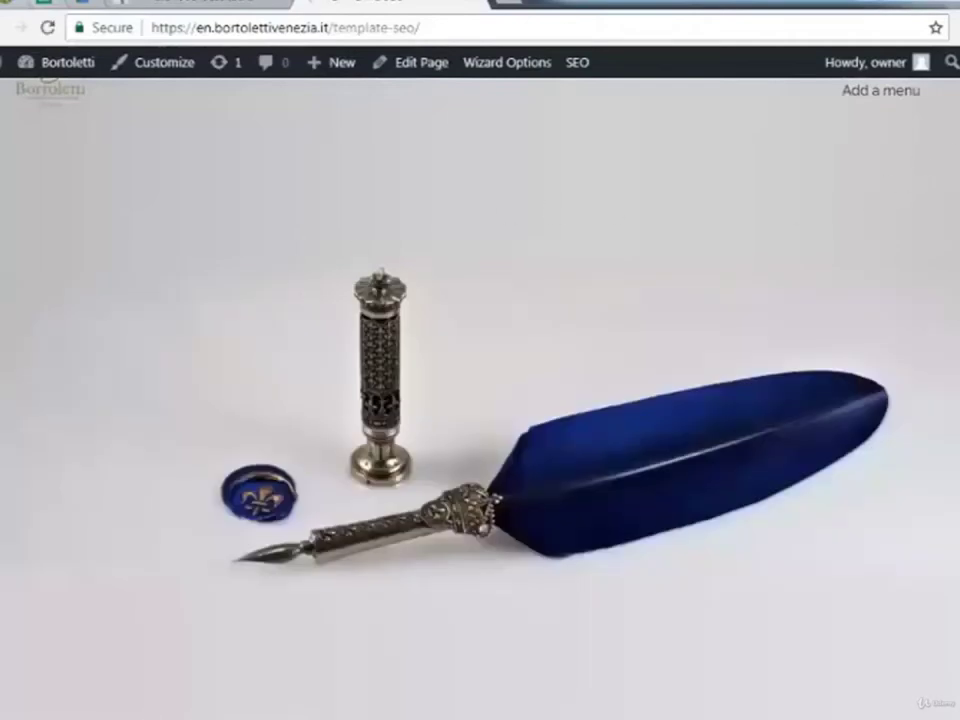
pyautogui.scroll(-15, 480, 400)
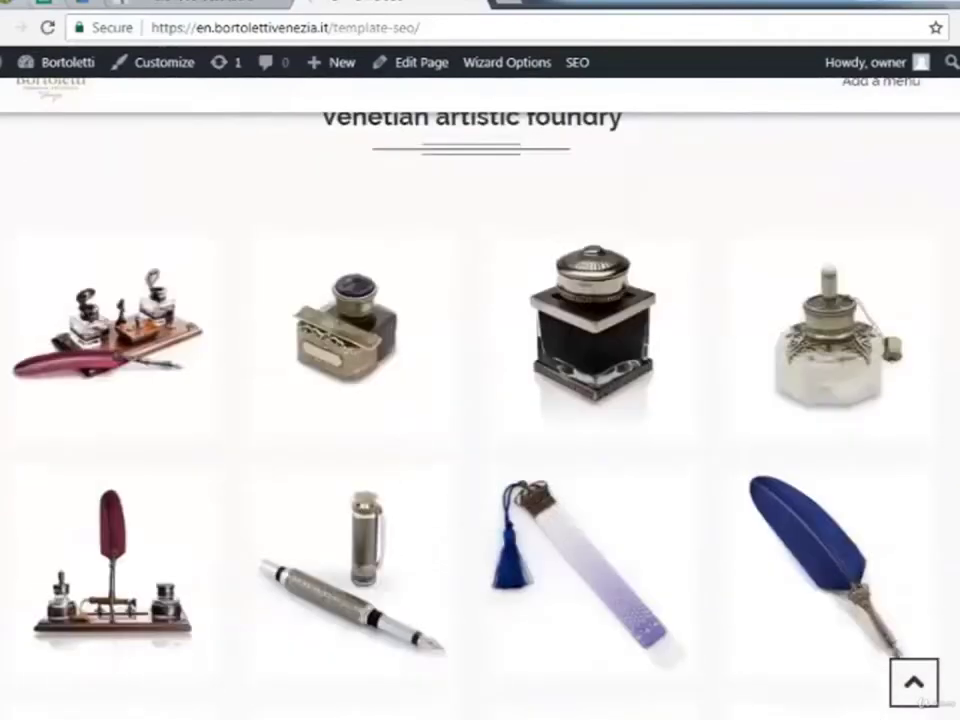
pyautogui.scroll(-12, 480, 400)
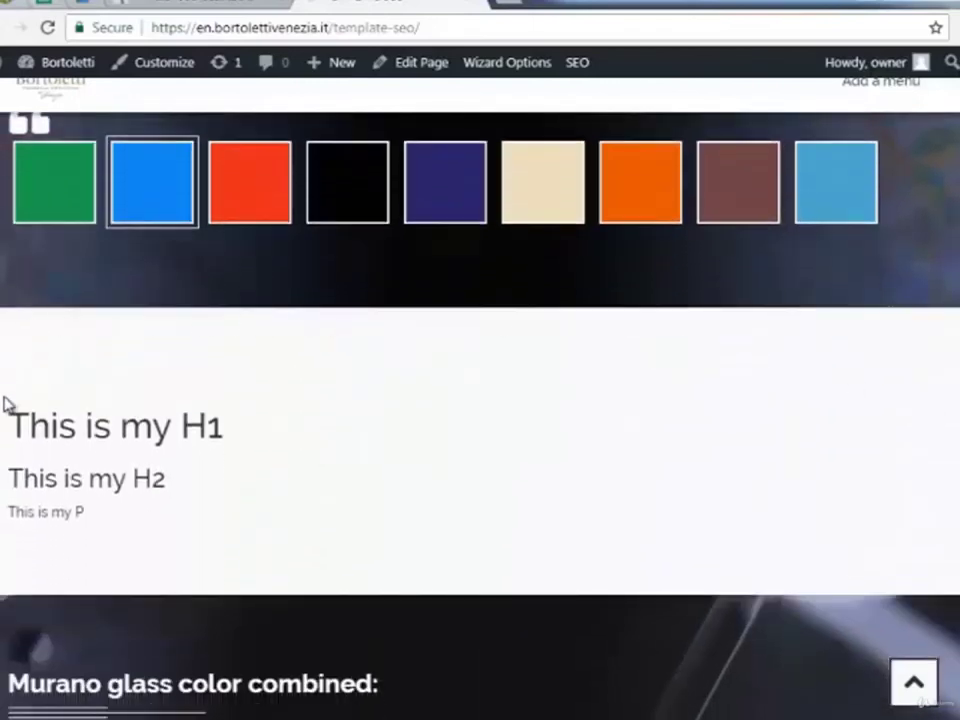
pyautogui.moveTo(11, 424); pyautogui.dragTo(233, 441)
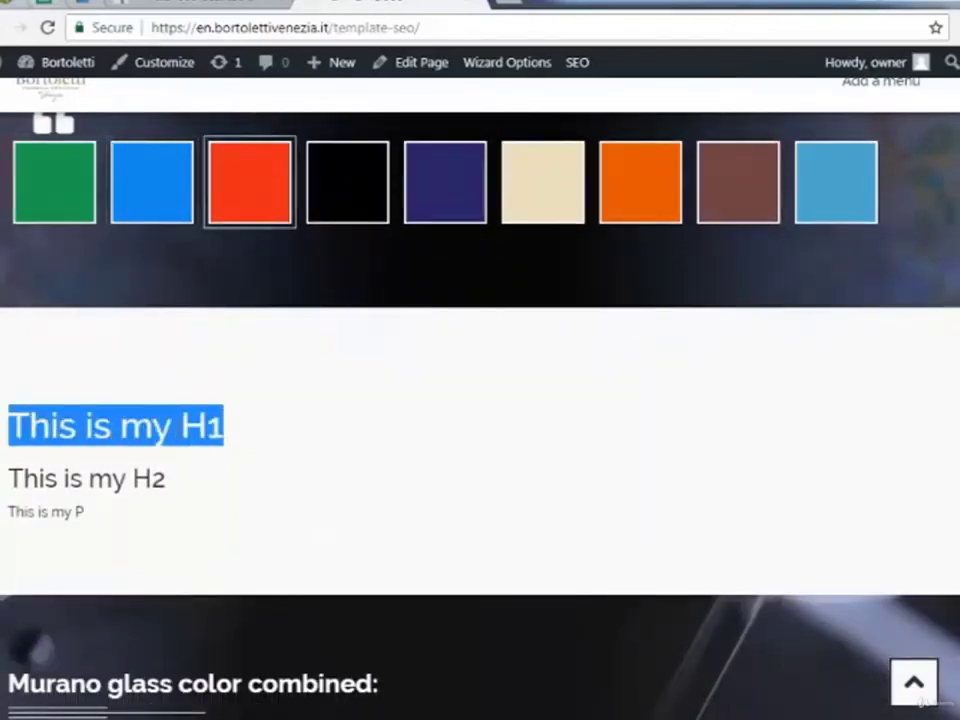
pyautogui.rightClick(180, 432)
pyautogui.click(230, 532)
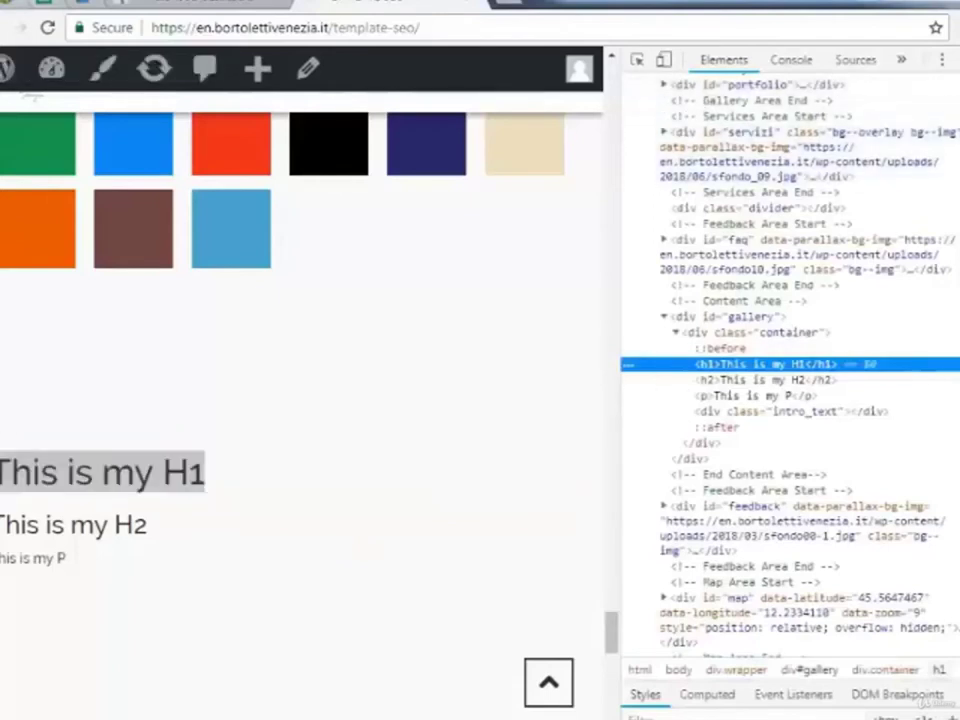
pyautogui.click(953, 62)
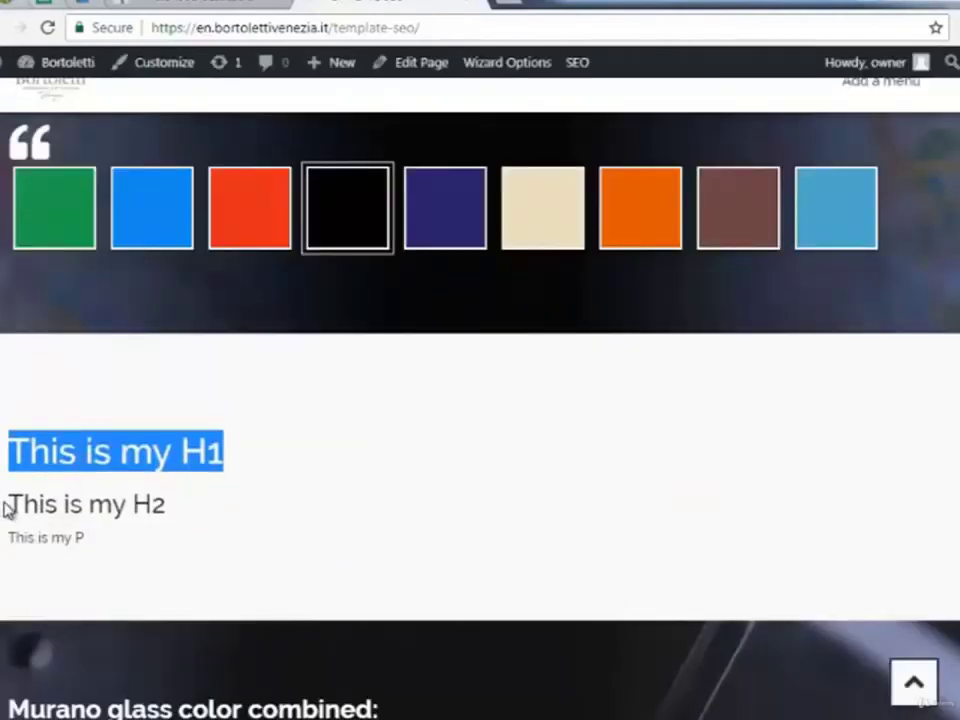
# Step: Inspect the HTML tag of the "This is my H2" heading and compare it with the H1 heading on the page
pyautogui.moveTo(8, 505); pyautogui.dragTo(223, 510)
pyautogui.rightClick(66, 500)
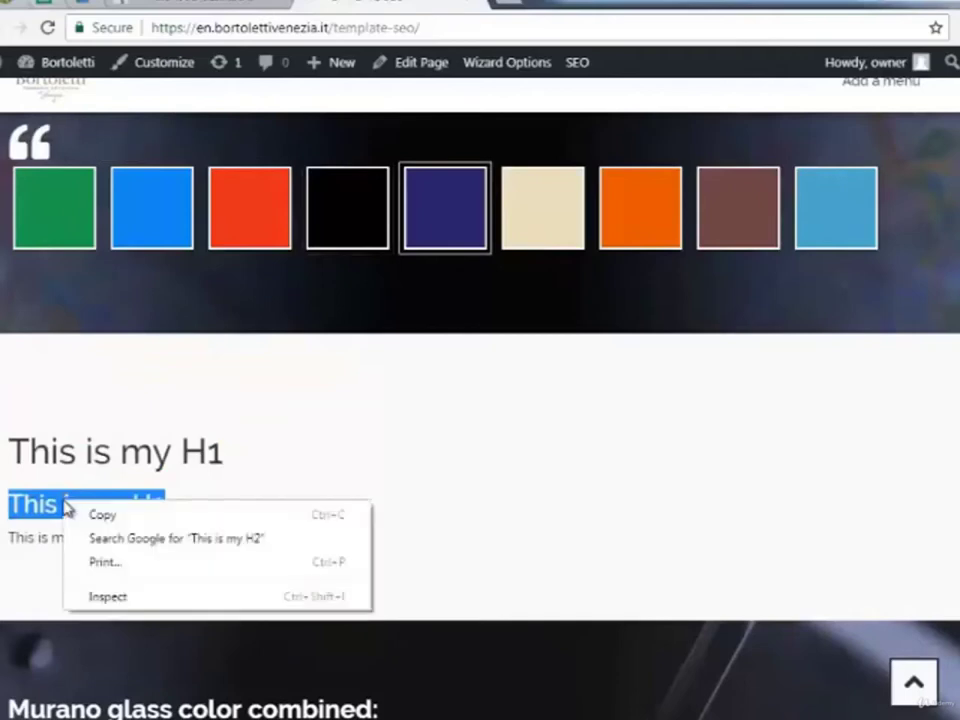
pyautogui.click(111, 602)
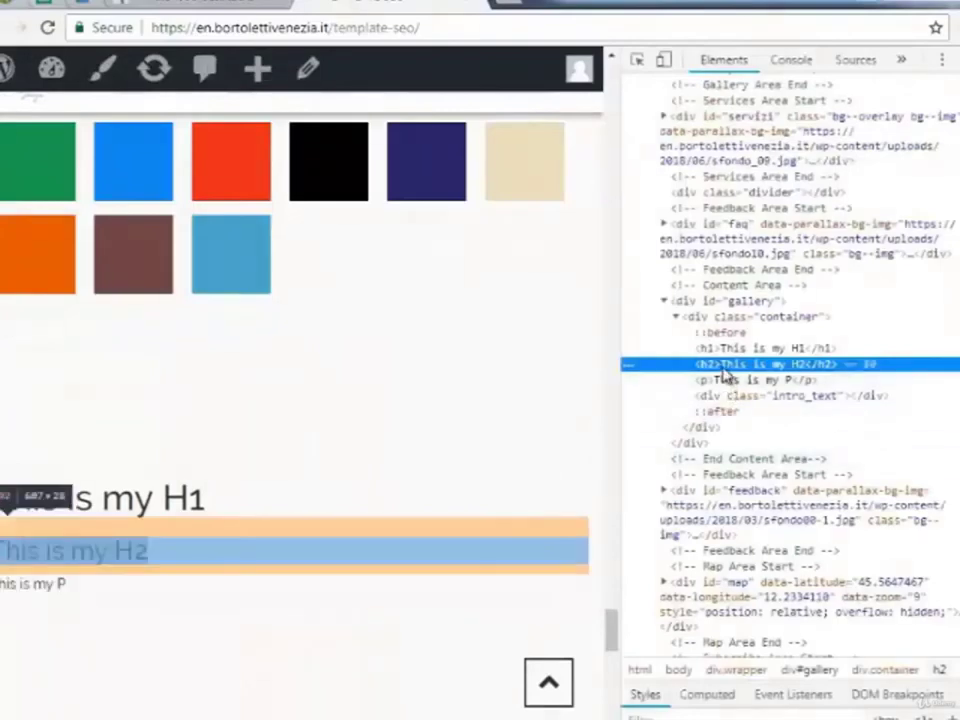
pyautogui.click(231, 394)
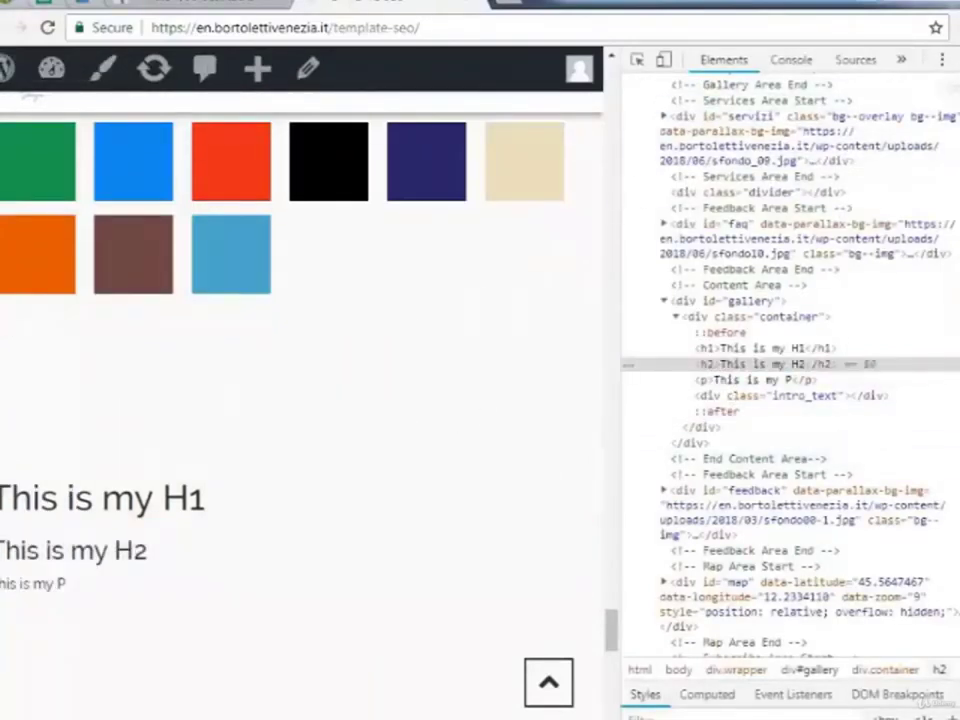
pyautogui.press('F12')
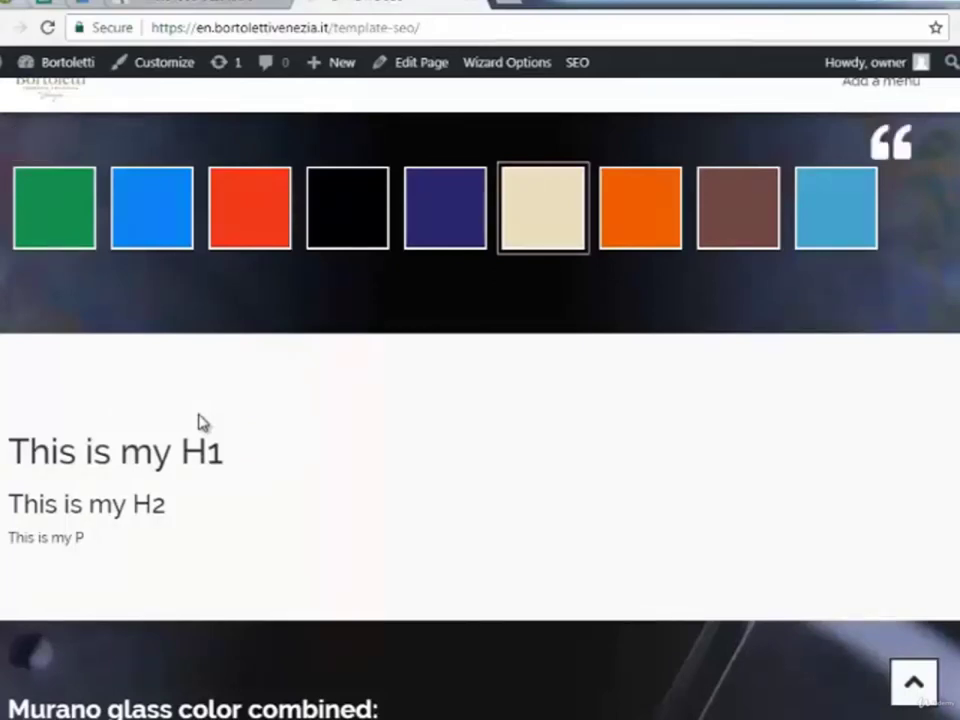
pyautogui.doubleClick(140, 452)
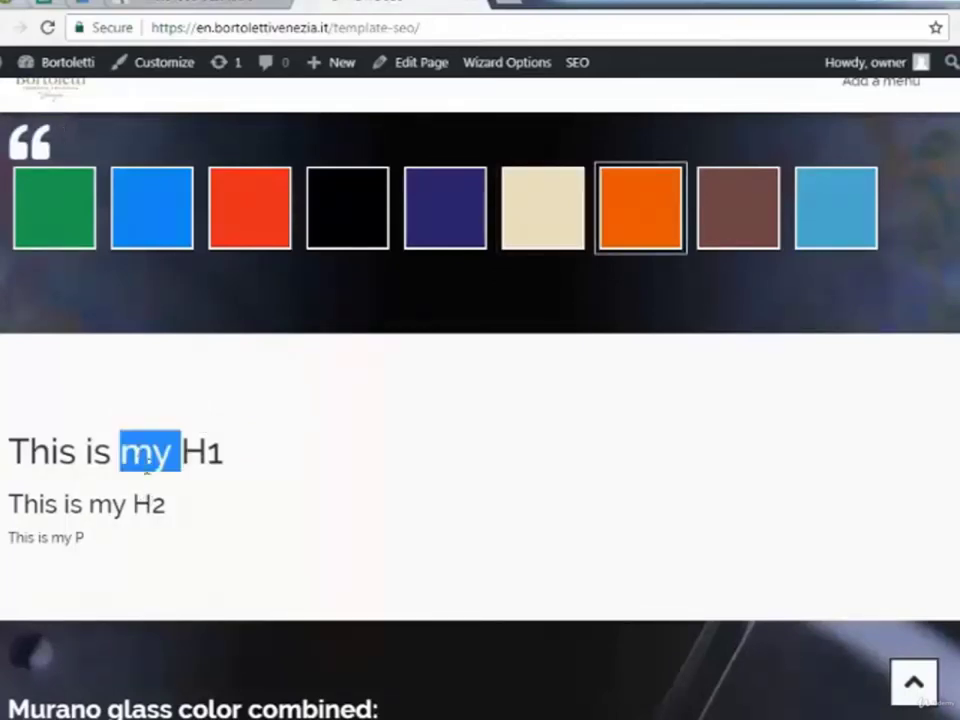
pyautogui.doubleClick(148, 504)
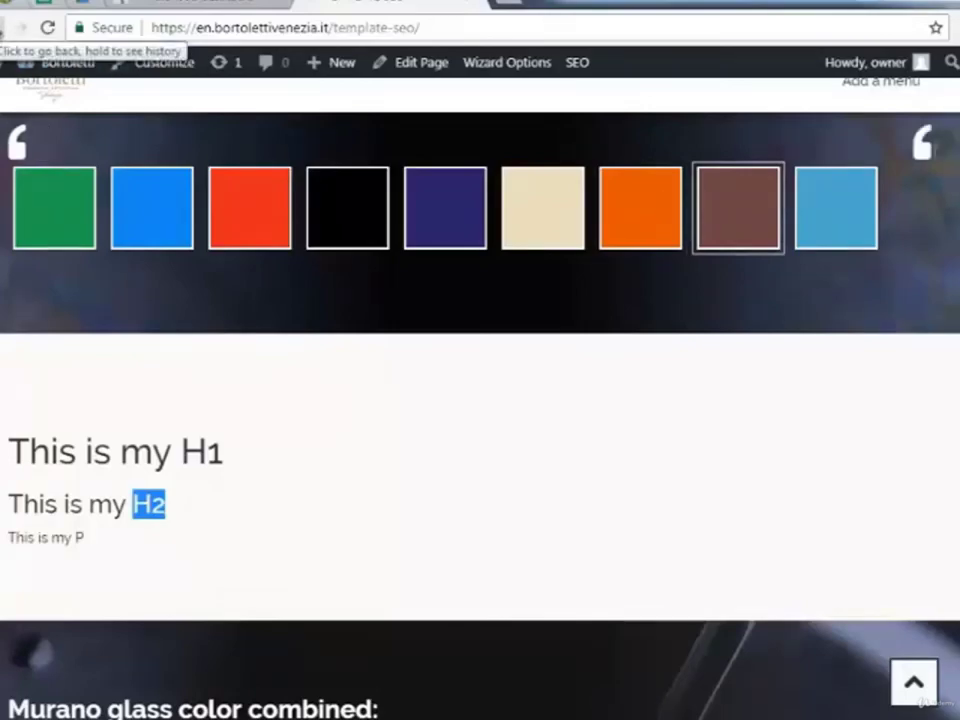
# Step: Return to the TEMPLATE SEO page editor and review the h1, h2 and p lines one by one
pyautogui.click(3, 28)
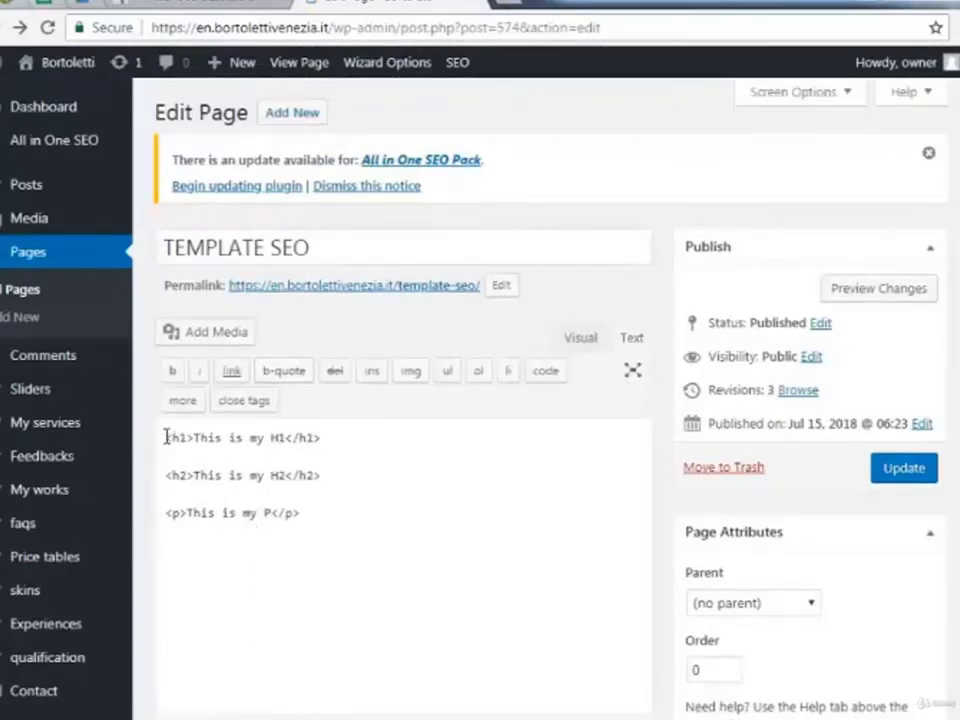
pyautogui.moveTo(166, 437); pyautogui.dragTo(322, 437)
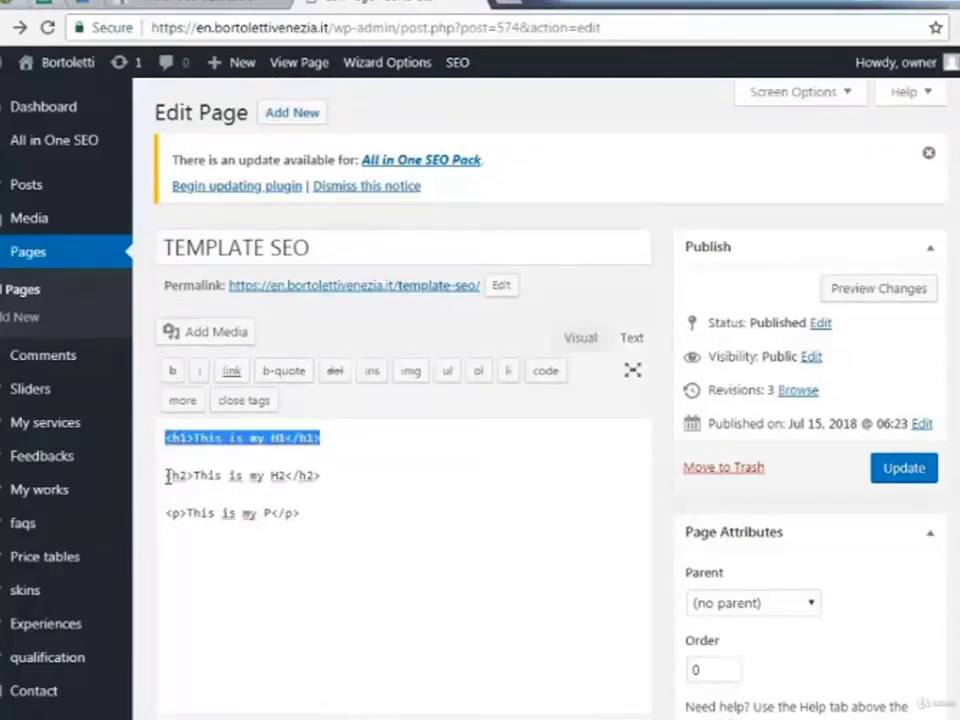
pyautogui.moveTo(166, 476); pyautogui.dragTo(345, 476)
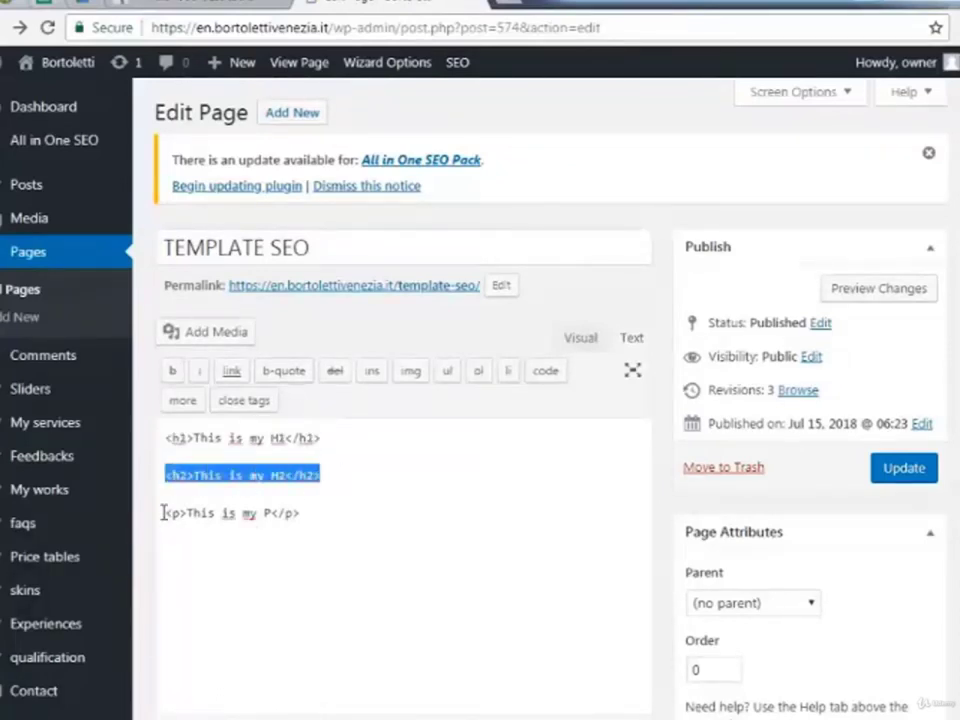
pyautogui.moveTo(165, 513); pyautogui.dragTo(324, 513)
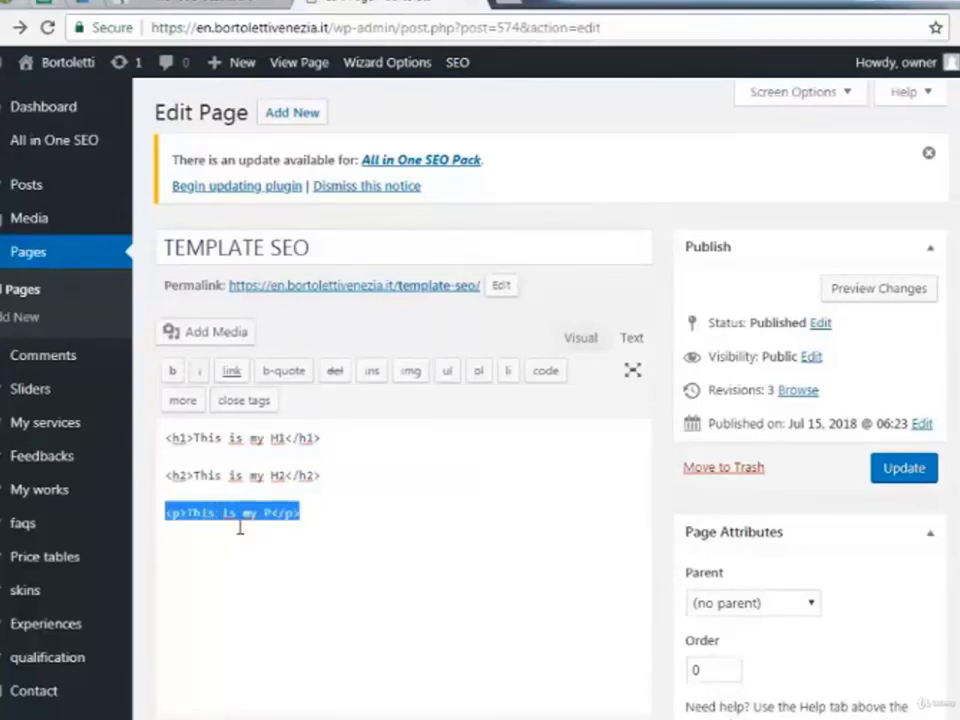
# Step: Move the <h2>This is my H2</h2> line below the "This is my P" paragraph, without blank lines between the elements, and update the page
pyautogui.moveTo(167, 476); pyautogui.dragTo(335, 474)
pyautogui.hotkey('ctrl', 'c')
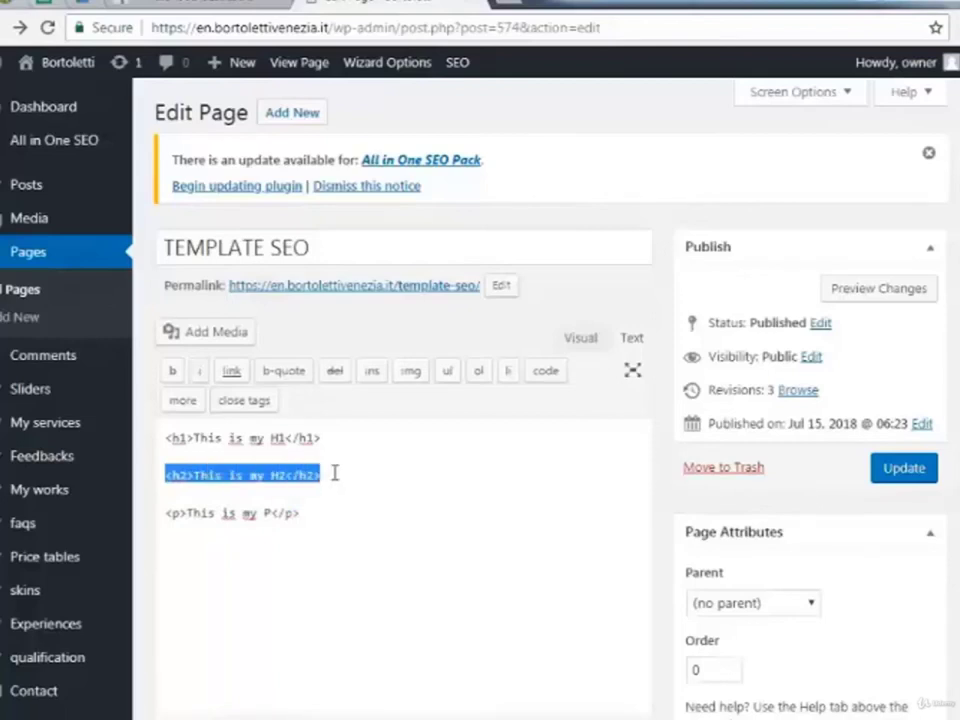
pyautogui.press('BackSpace')
pyautogui.press('BackSpace')
pyautogui.press('BackSpace')
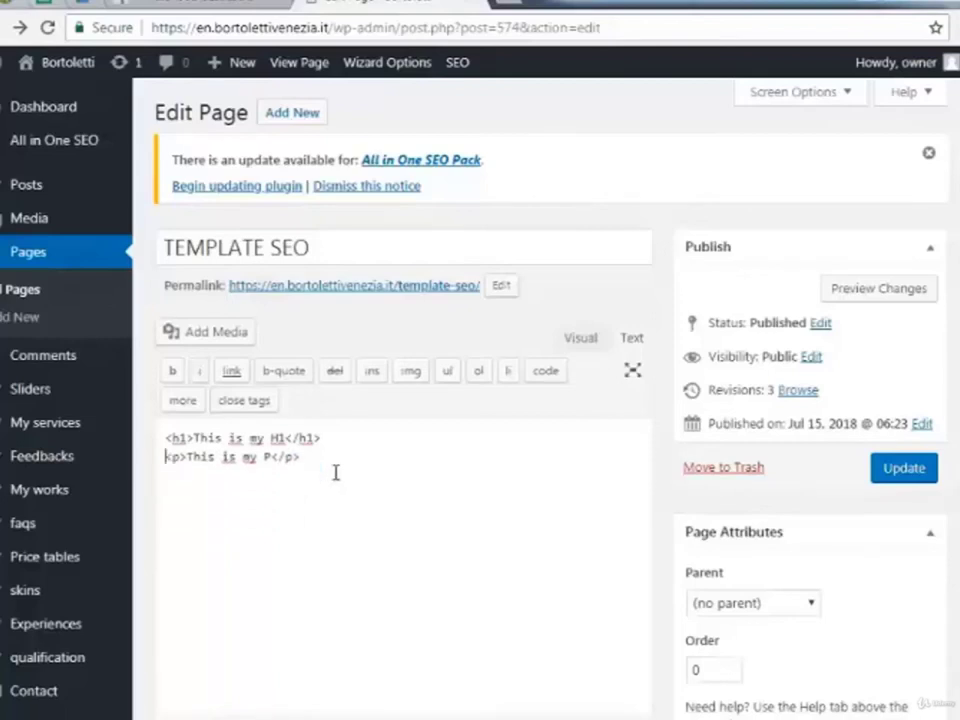
pyautogui.hotkey('ctrl', 'v')
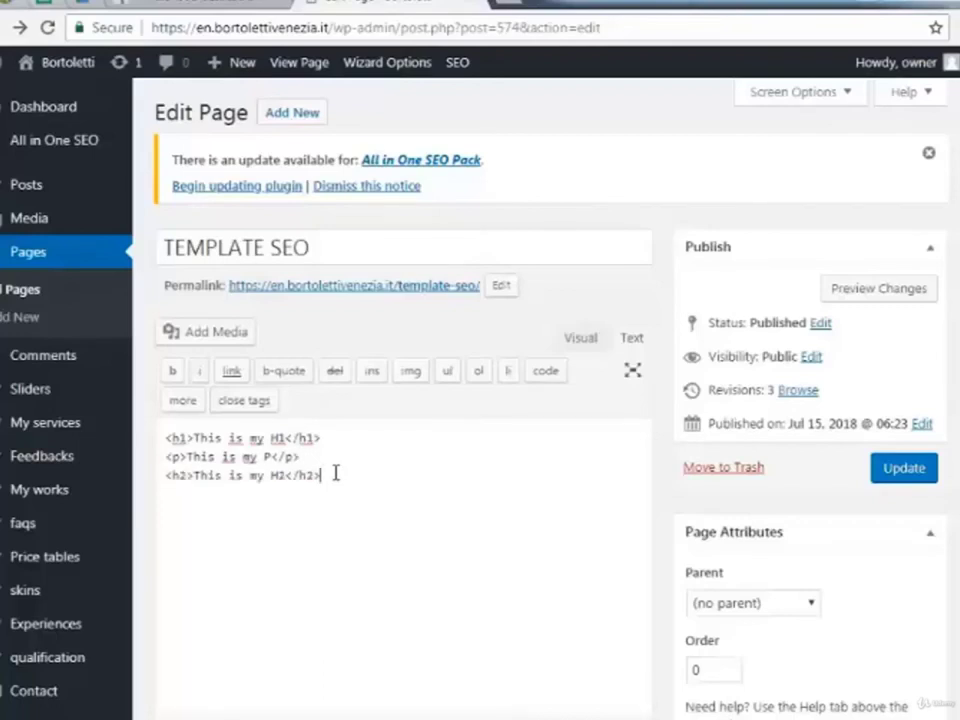
pyautogui.click(900, 470)
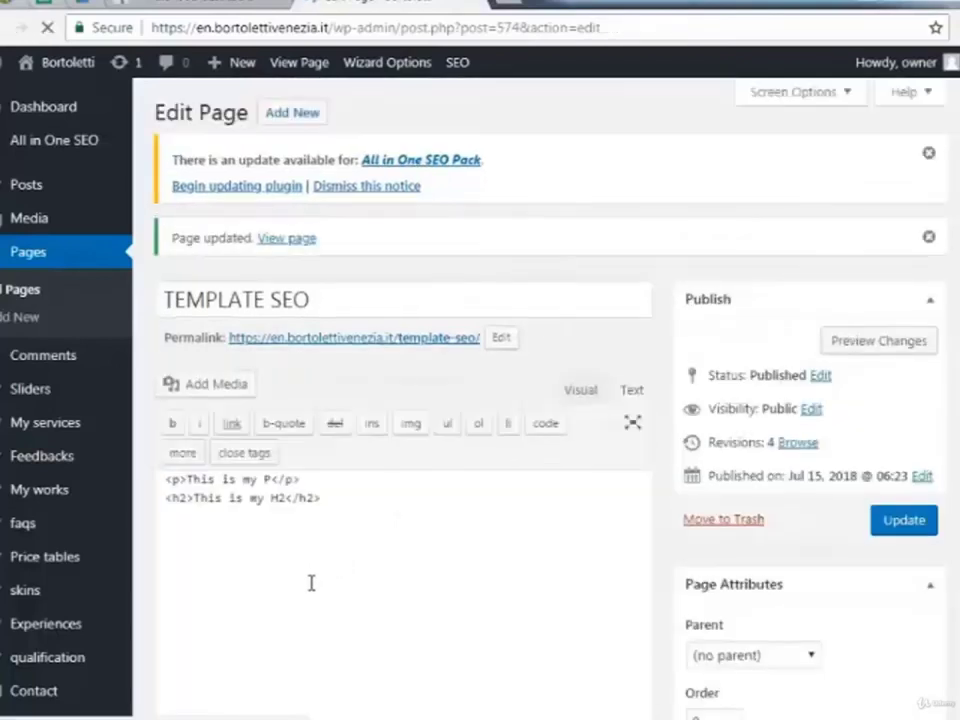
# Step: View the published page and check the order of the H1, paragraph and H2 elements
pyautogui.click(286, 240)
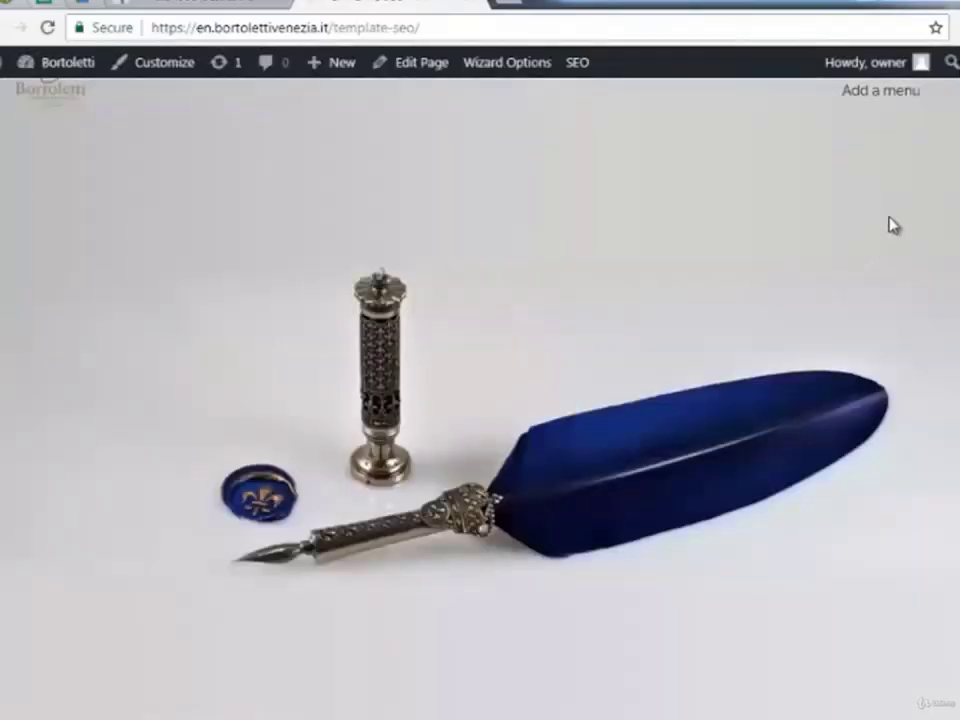
pyautogui.scroll(-15, 480, 400)
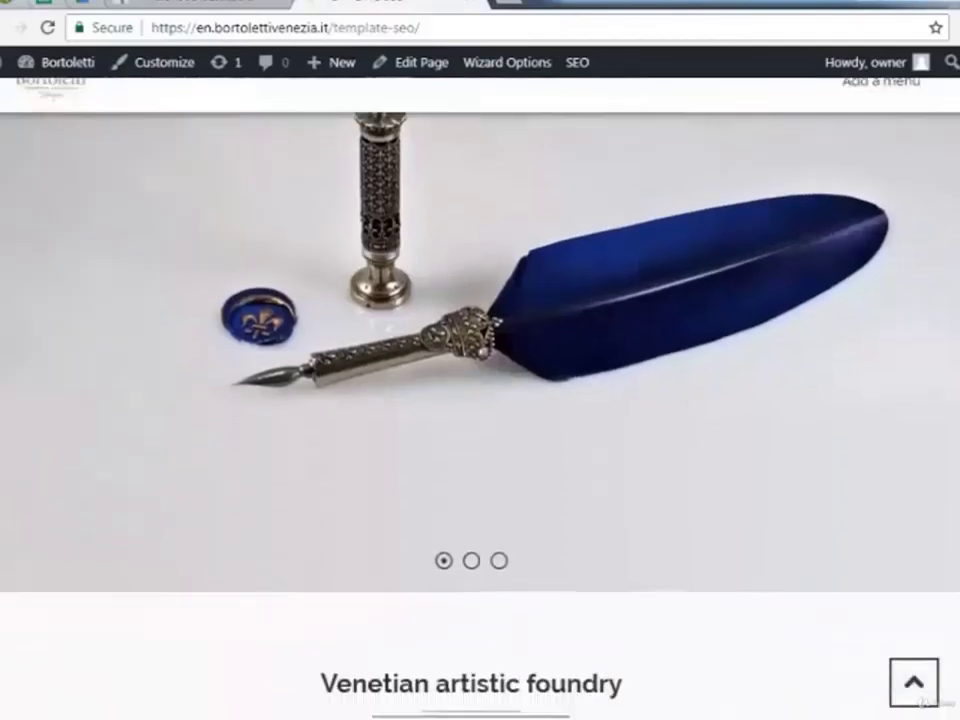
pyautogui.scroll(-10, 480, 400)
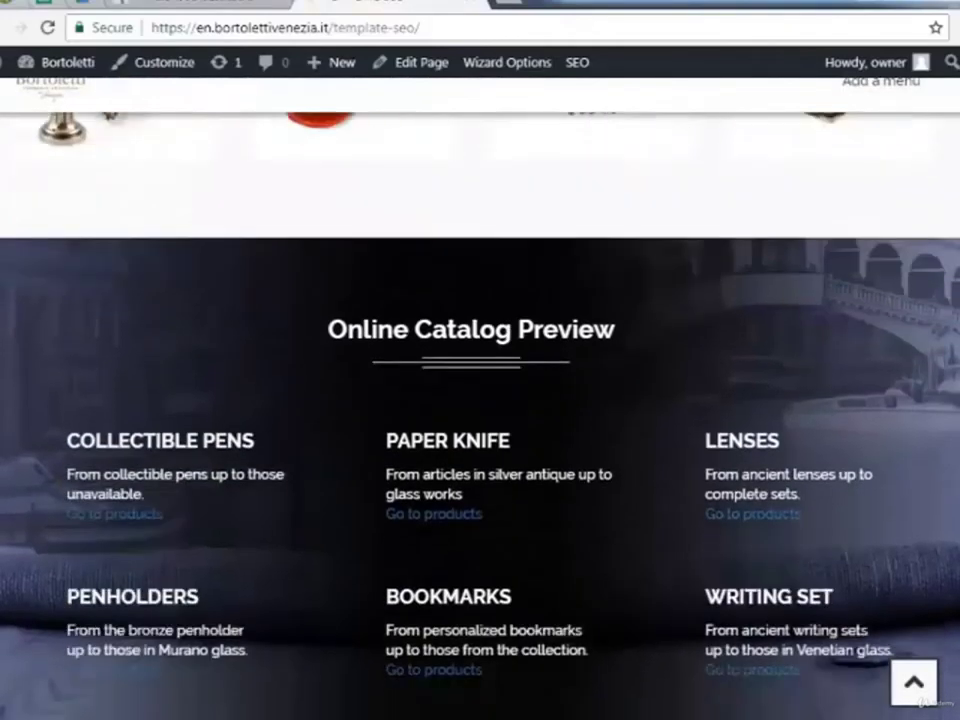
pyautogui.scroll(-3, 321, 504)
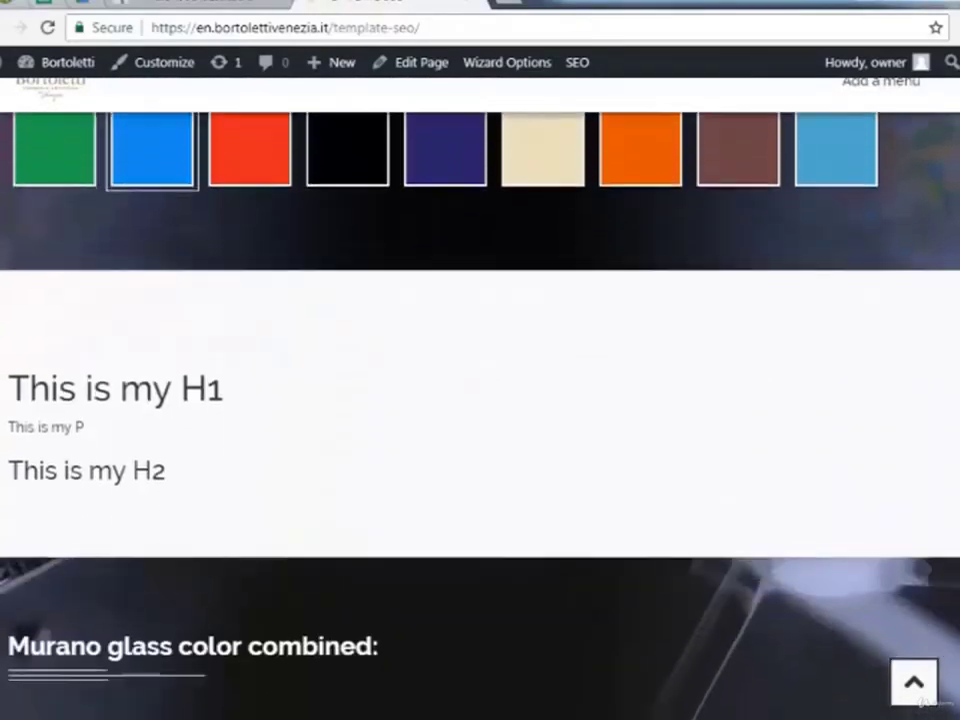